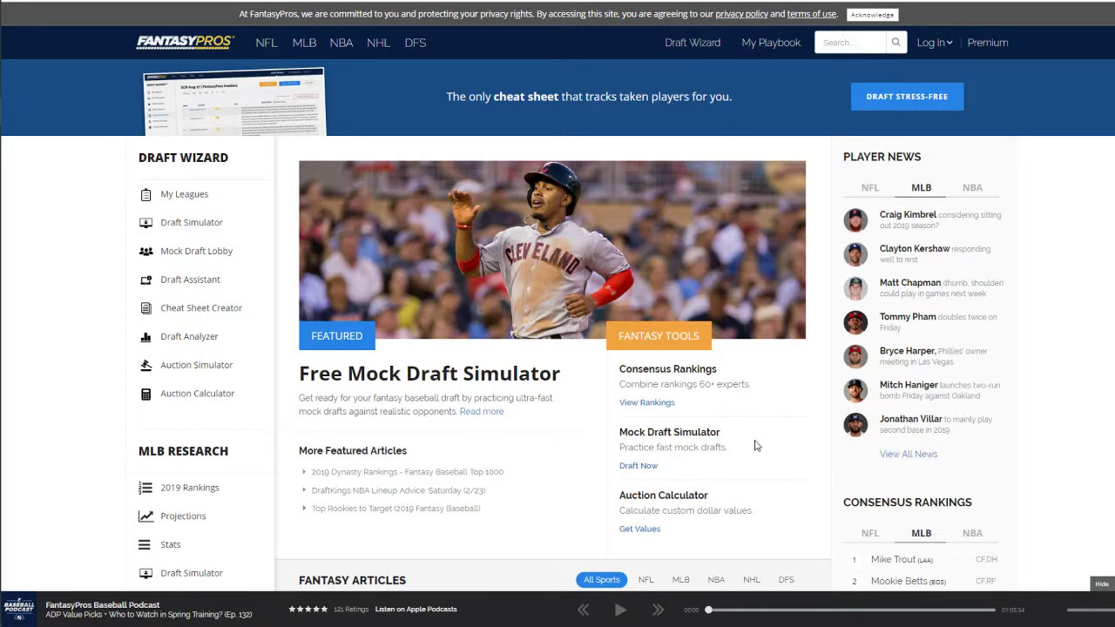
Step: Open the MLB mock draft simulator and set the roster to 4 SP and 0 RP positions
click(653, 470)
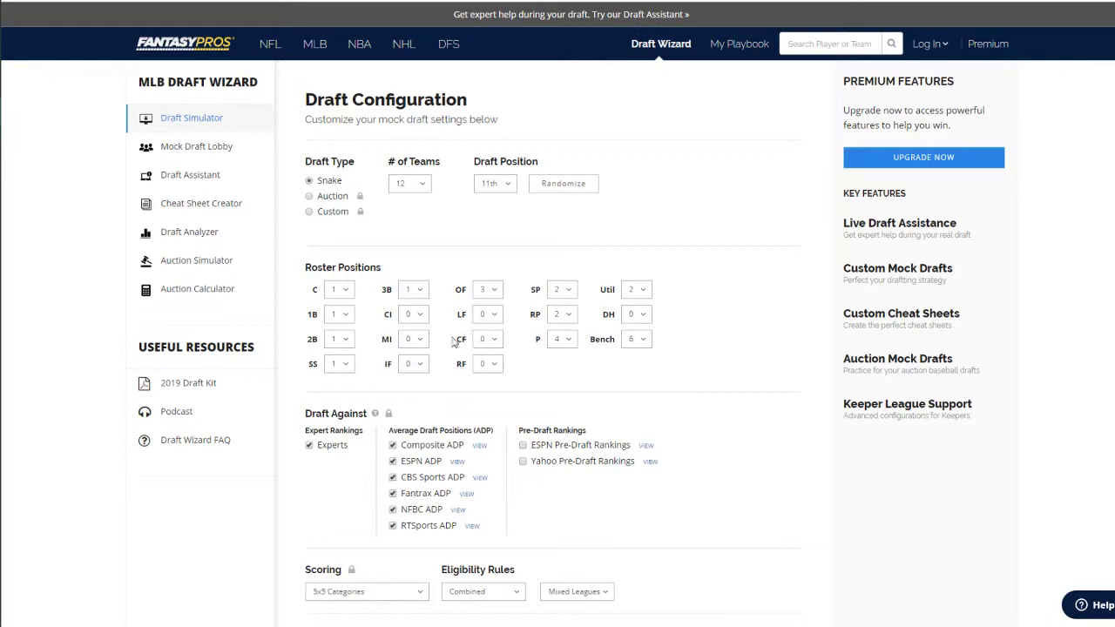
click(561, 315)
click(559, 331)
click(563, 291)
click(562, 350)
Step: Randomize the draft position and start the 12-team snake mock draft
click(558, 185)
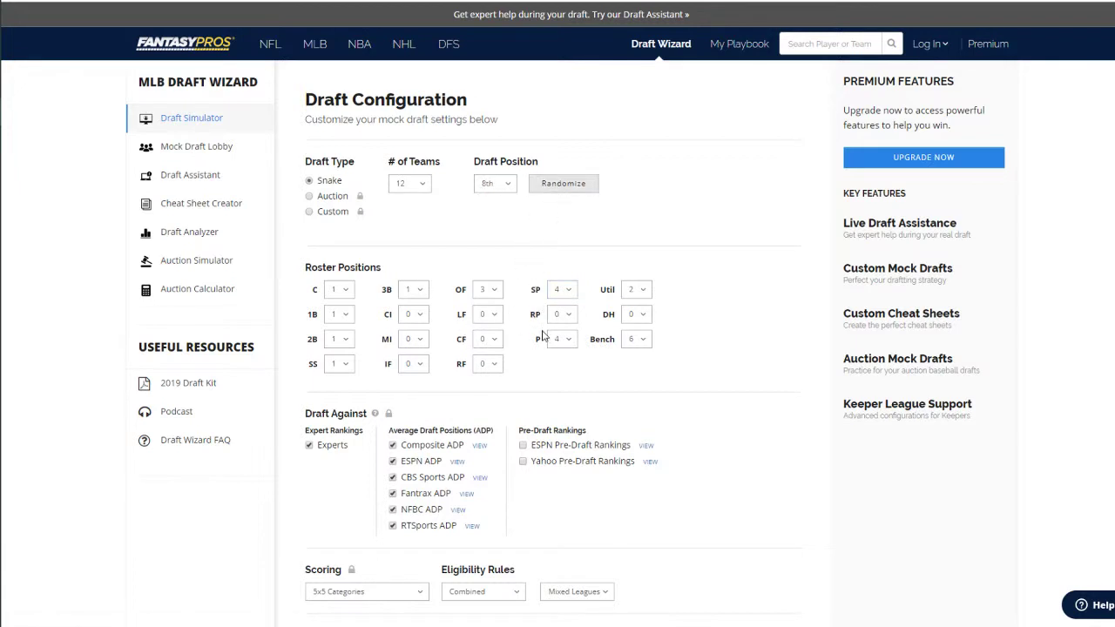
scroll(532, 357, down, 1)
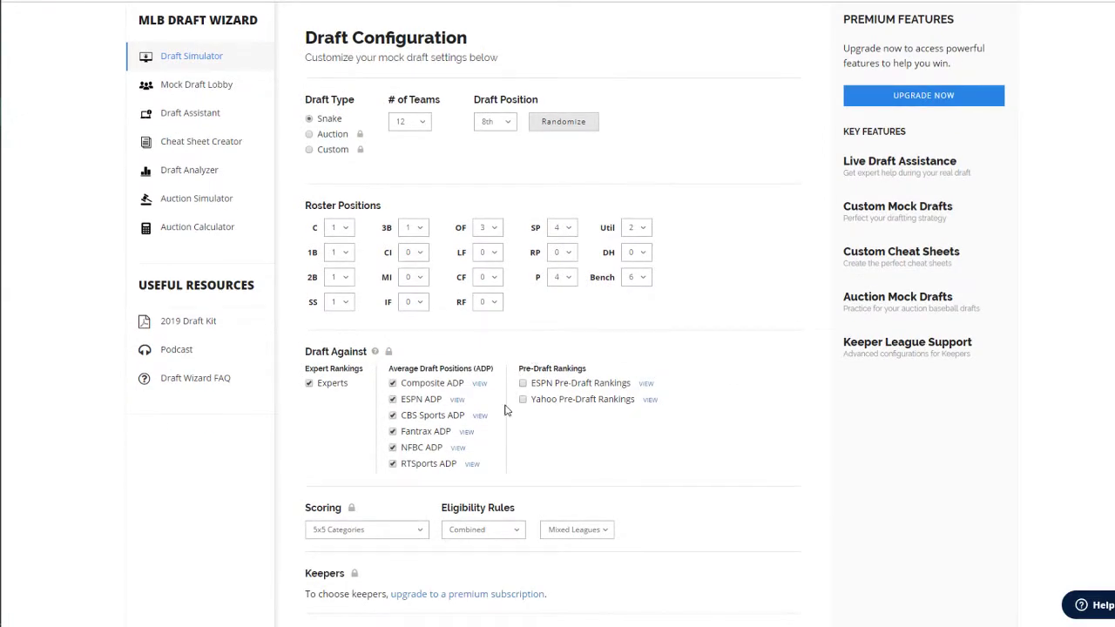
scroll(505, 410, down, 1)
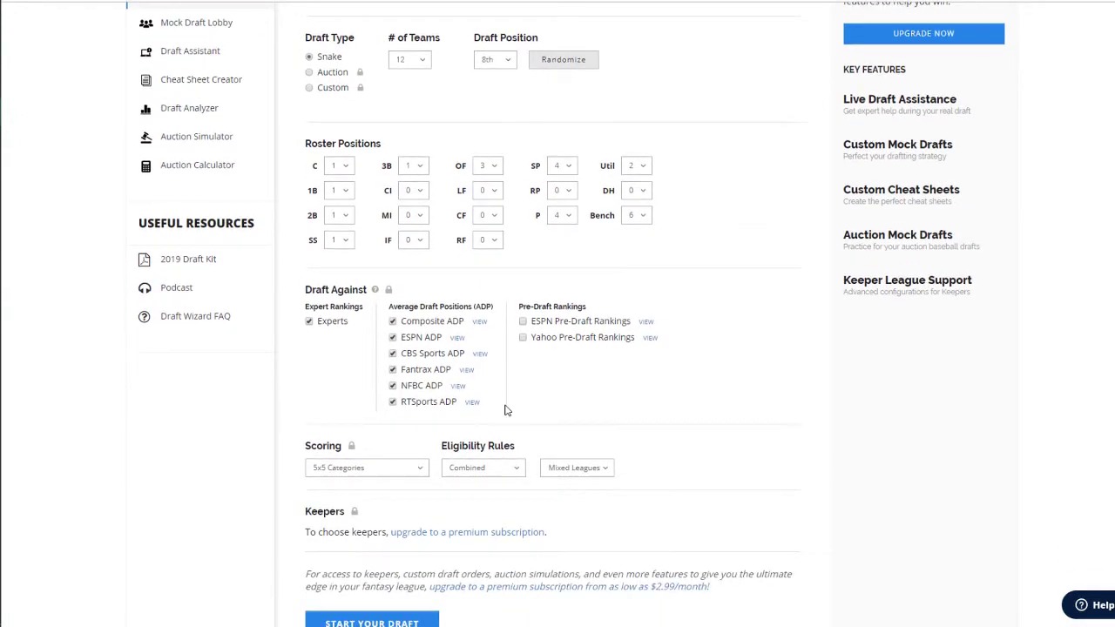
click(442, 585)
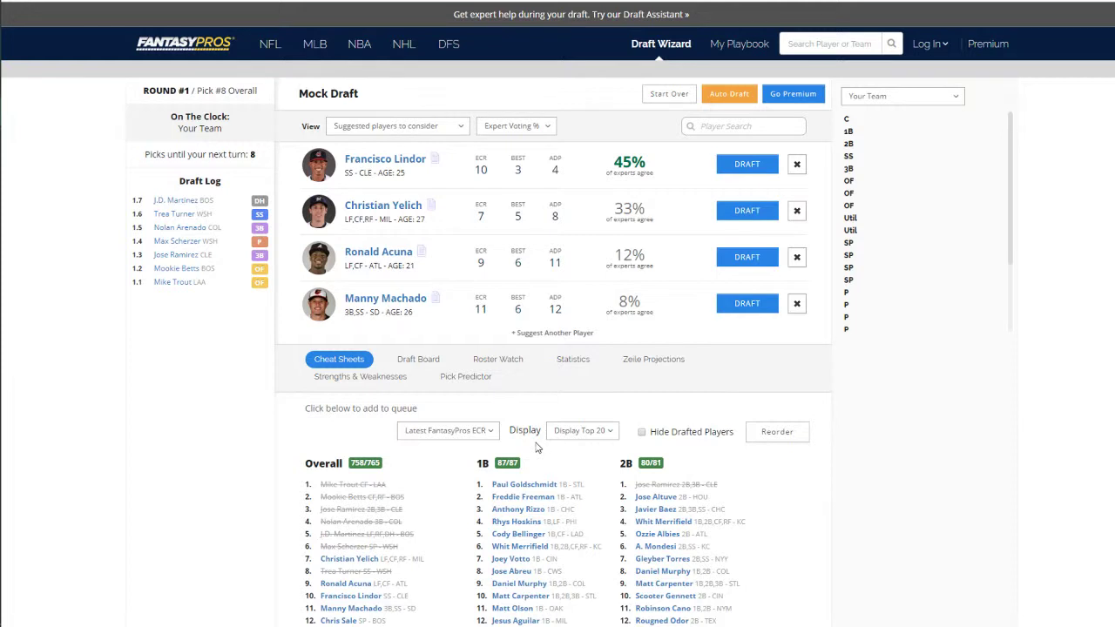
Step: Draft Francisco Lindor in round 1 and Chris Sale in round 2
scroll(537, 447, down, 1)
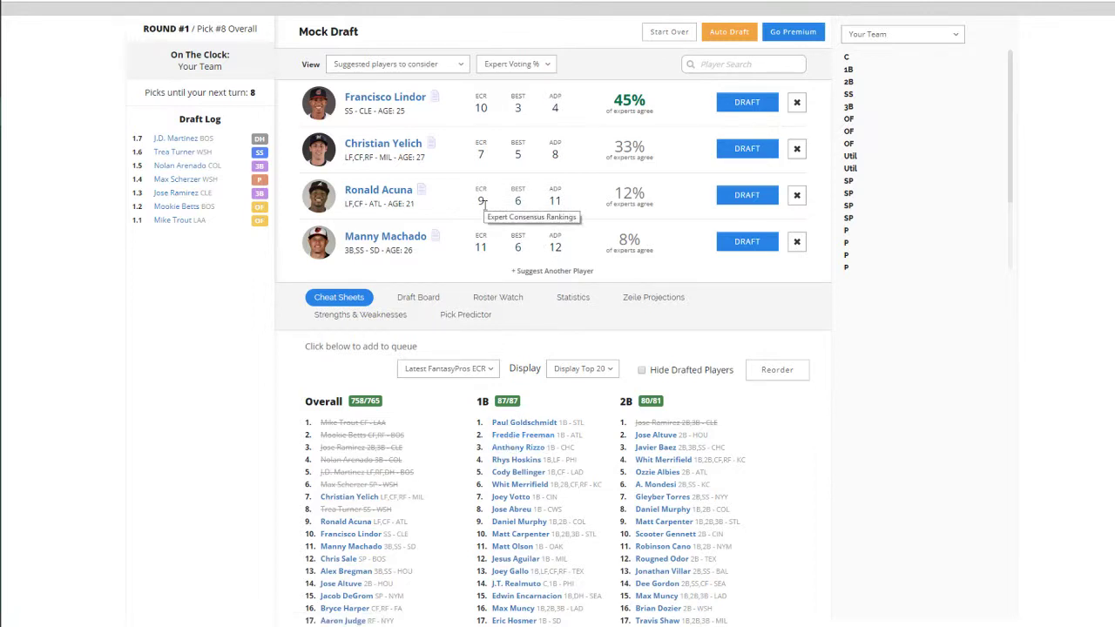
click(747, 102)
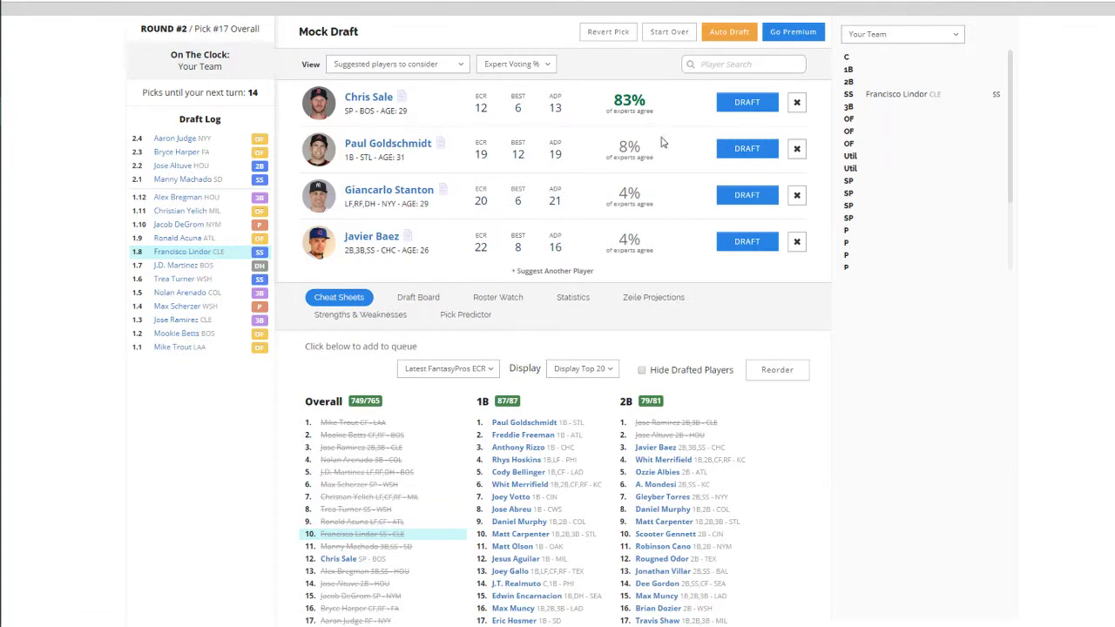
click(726, 104)
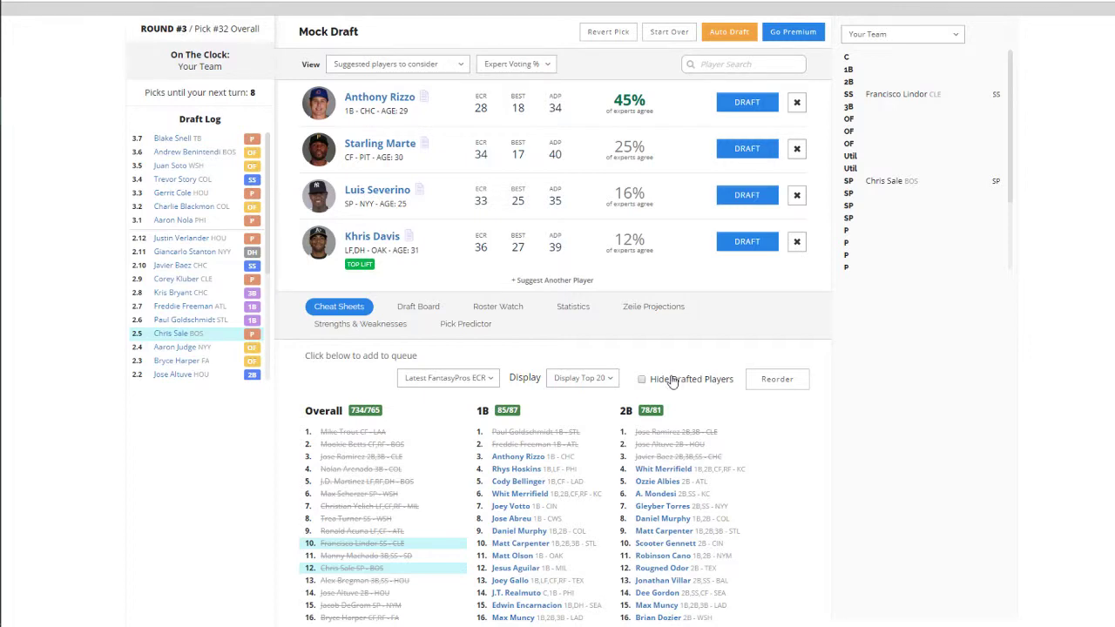
Step: Hide drafted players on the cheat sheets and draft Luis Severino in round 3
scroll(671, 382, down, 2)
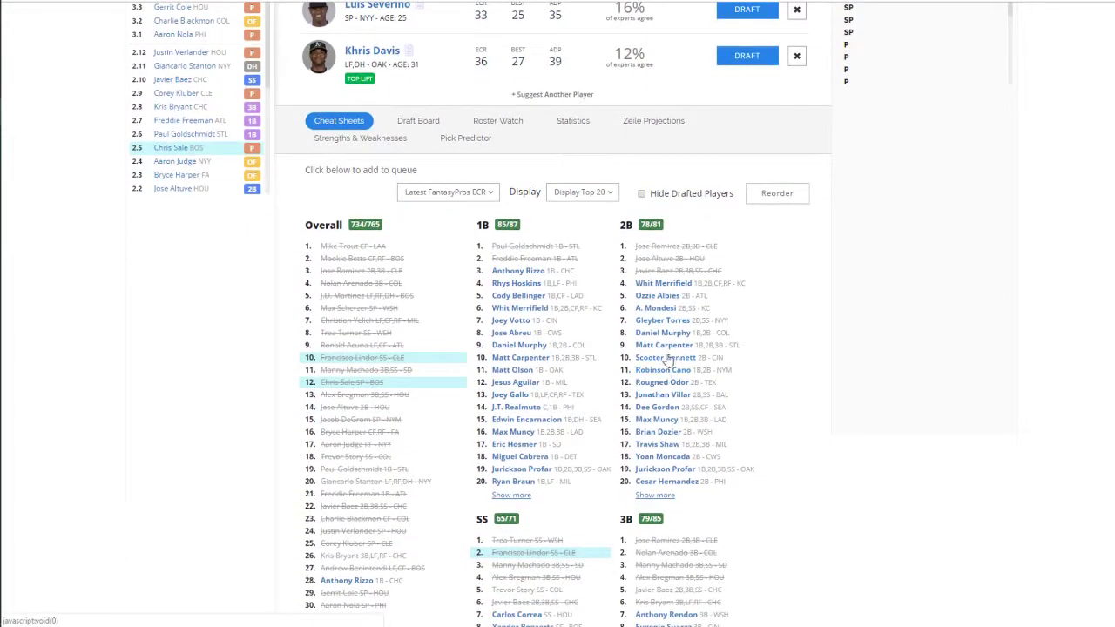
click(642, 194)
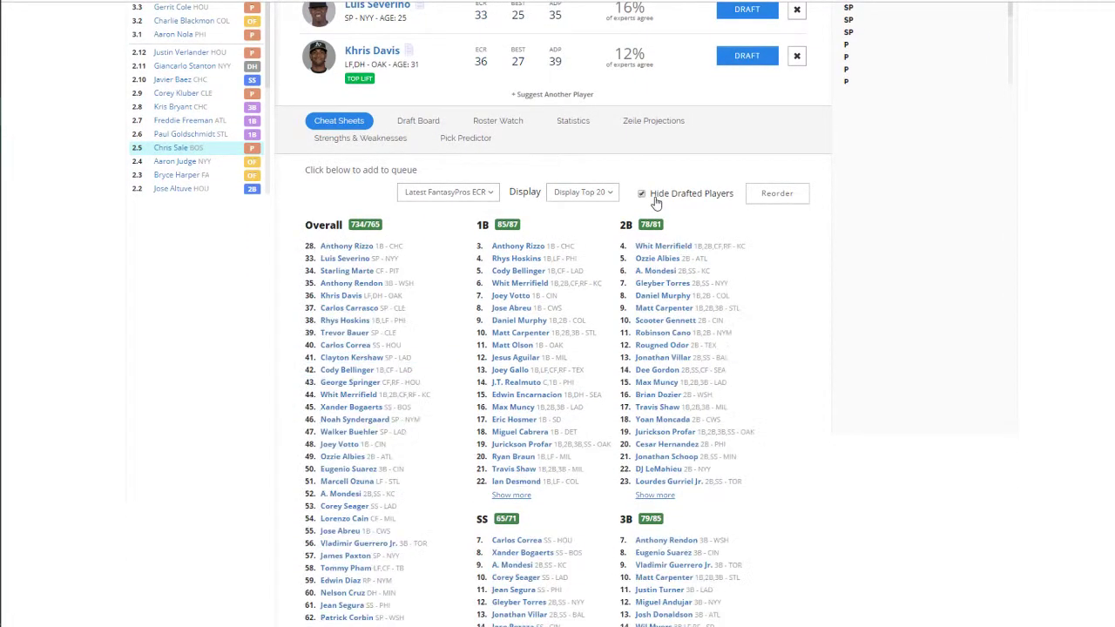
scroll(656, 202, up, 2)
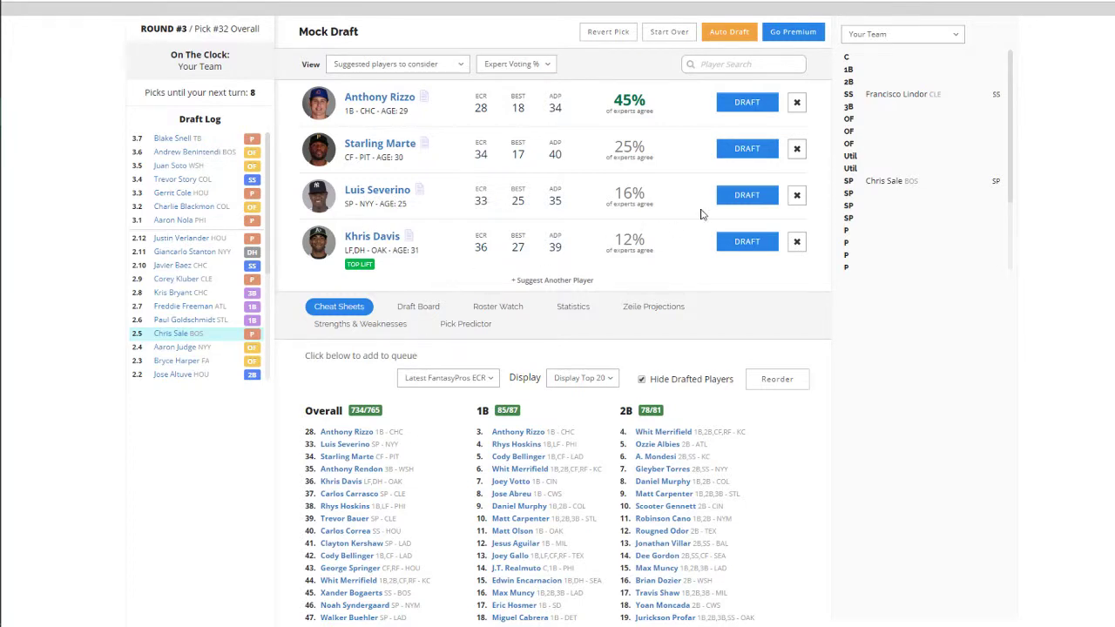
click(746, 195)
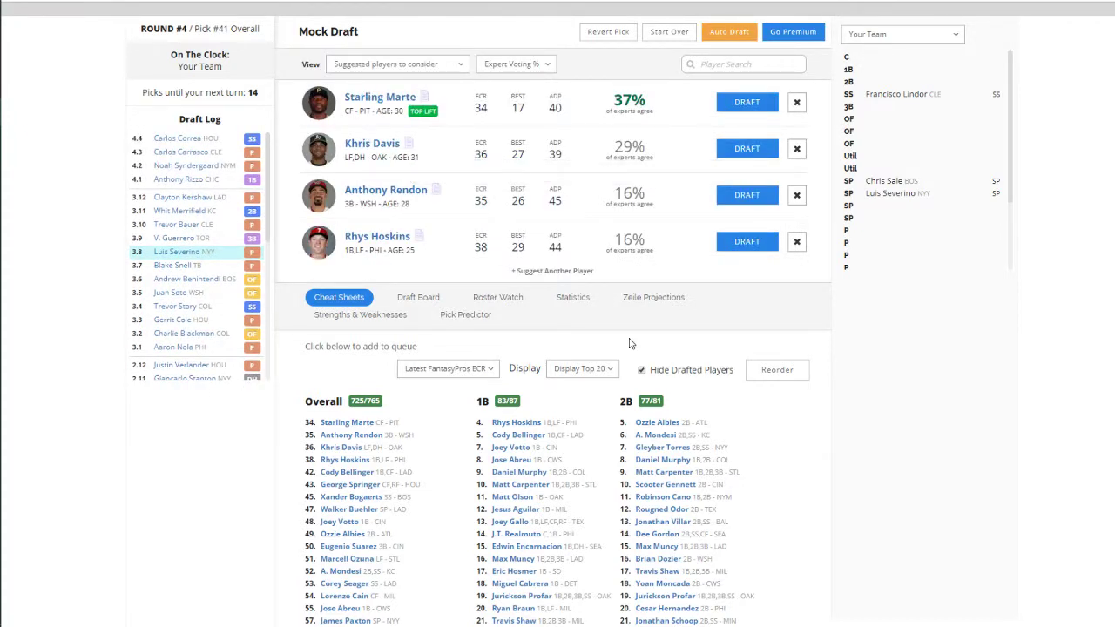
Step: Check the cheat sheet rankings and draft first baseman Rhys Hoskins in round 4
scroll(630, 336, down, 1)
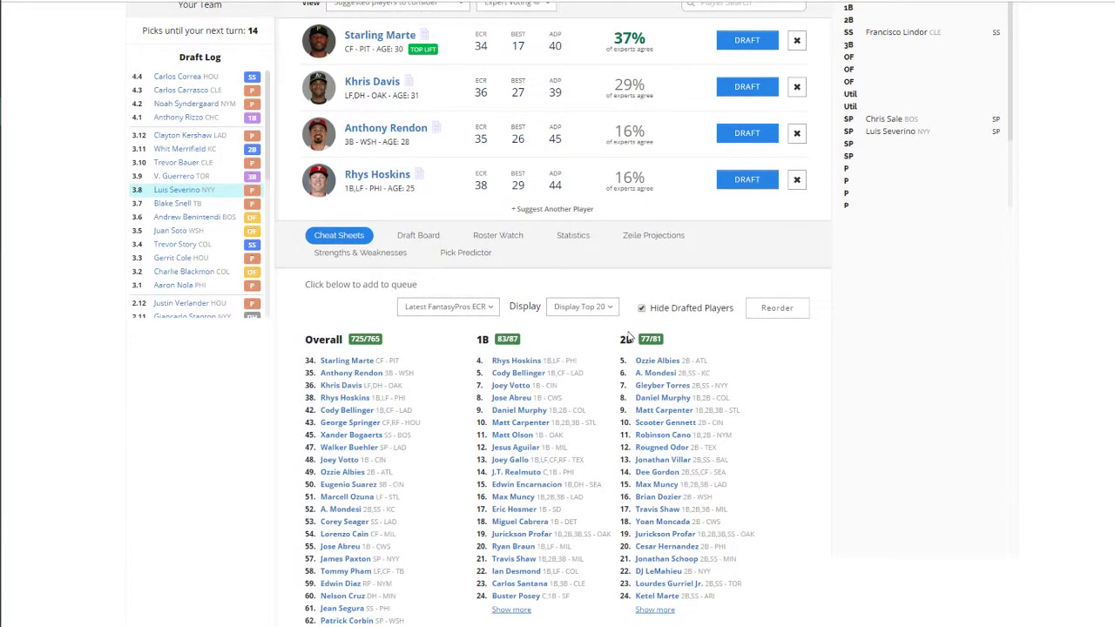
scroll(629, 336, down, 1)
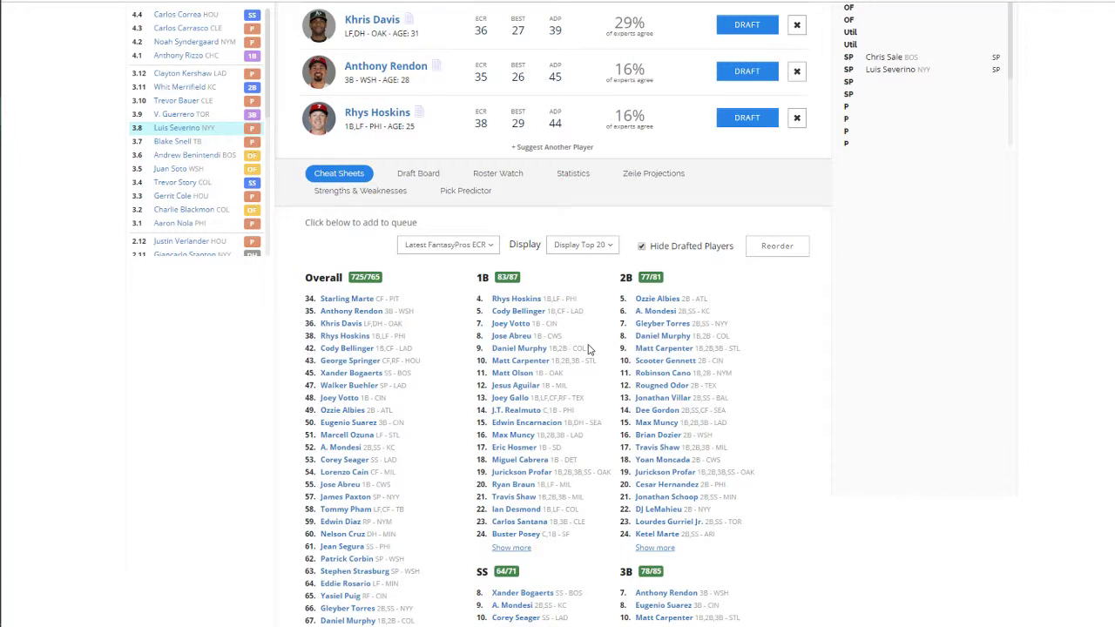
scroll(588, 349, up, 2)
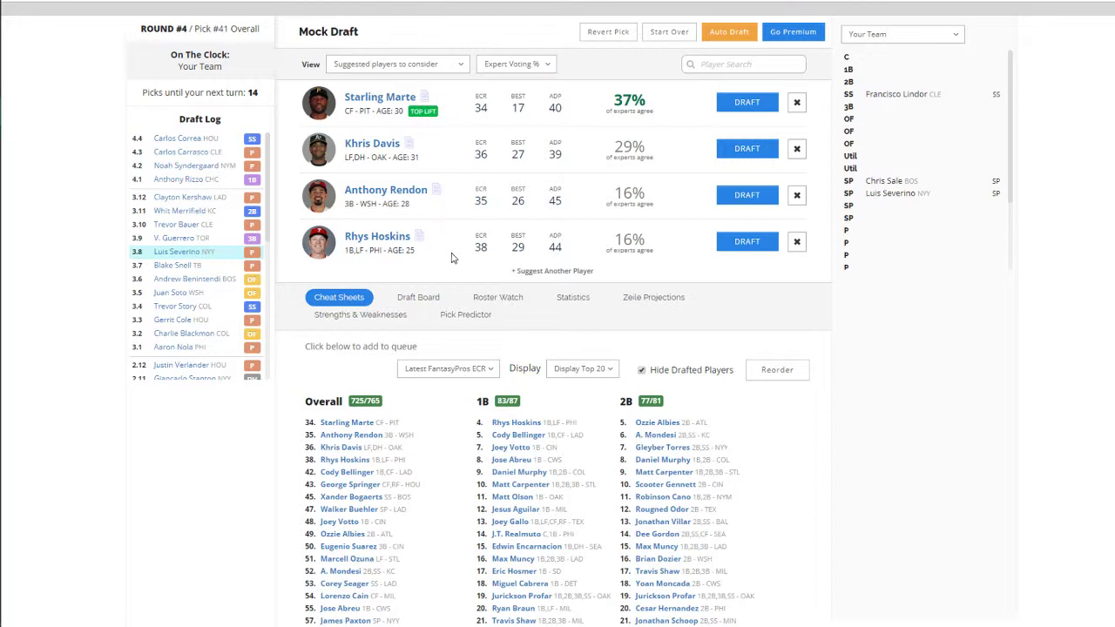
click(717, 245)
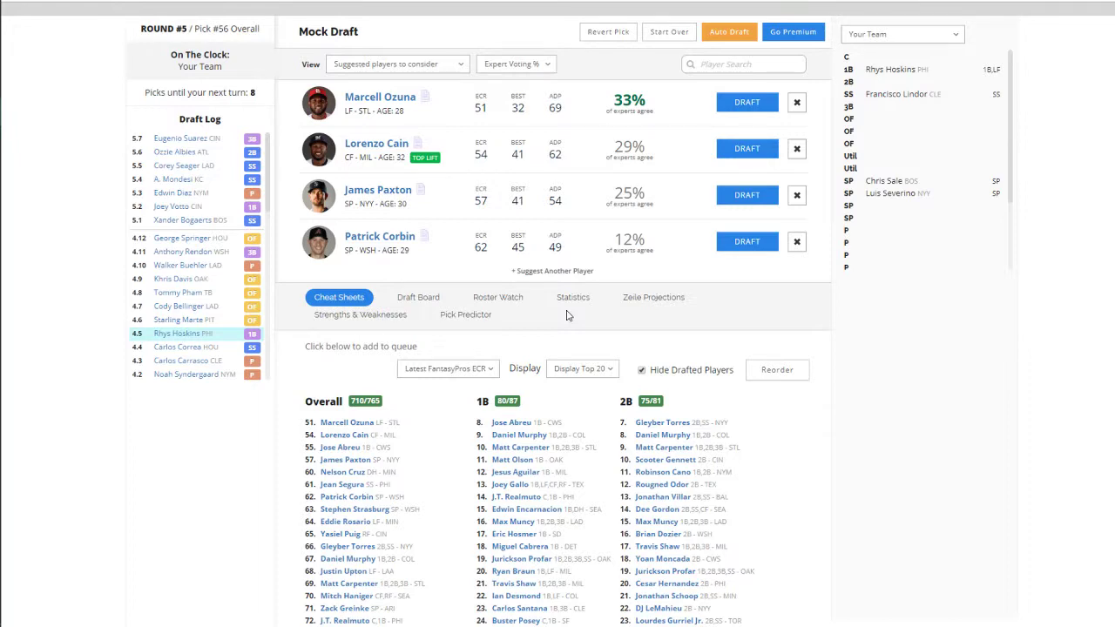
Step: Draft Marcell Ozuna in round 5, and add Daniel Murphy from the cheat sheet to draft him in round 6
scroll(566, 315, down, 3)
scroll(567, 315, up, 2)
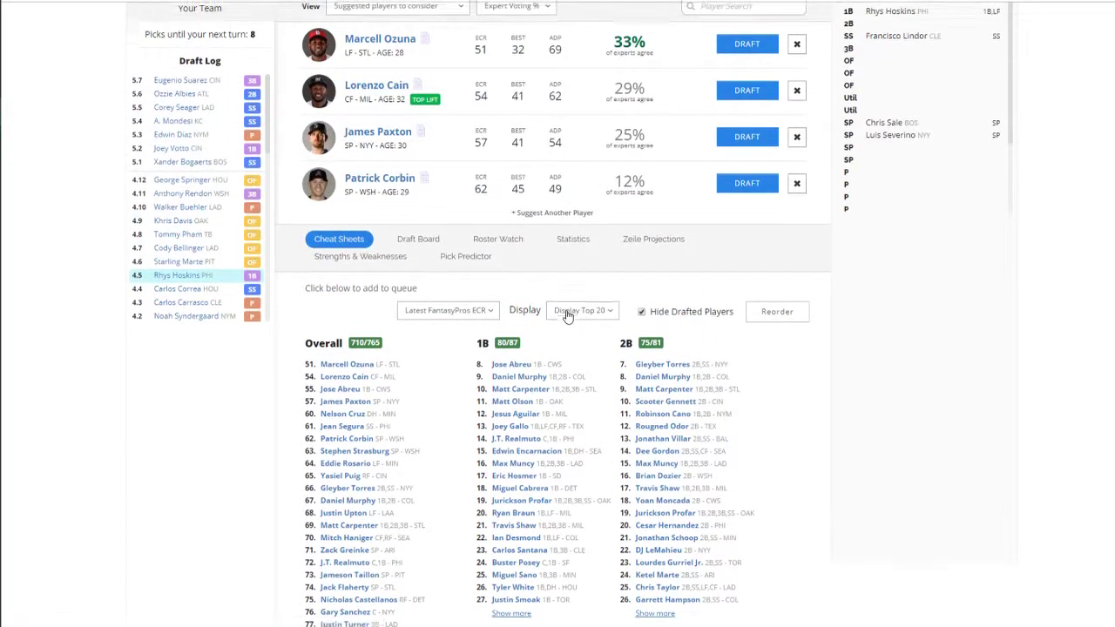
scroll(566, 315, up, 2)
click(739, 102)
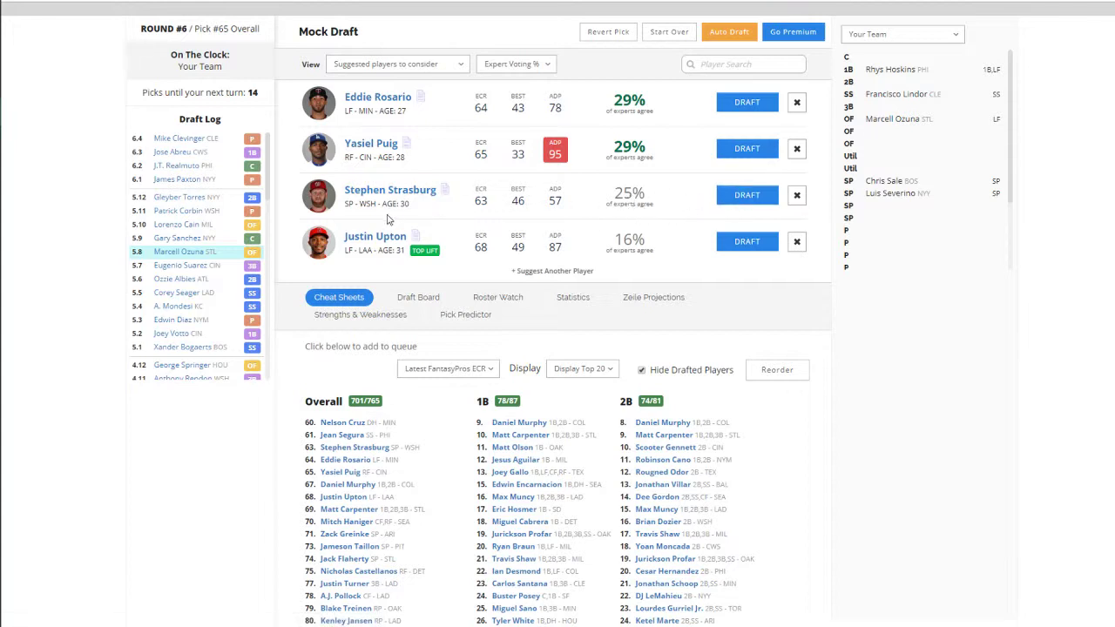
click(373, 485)
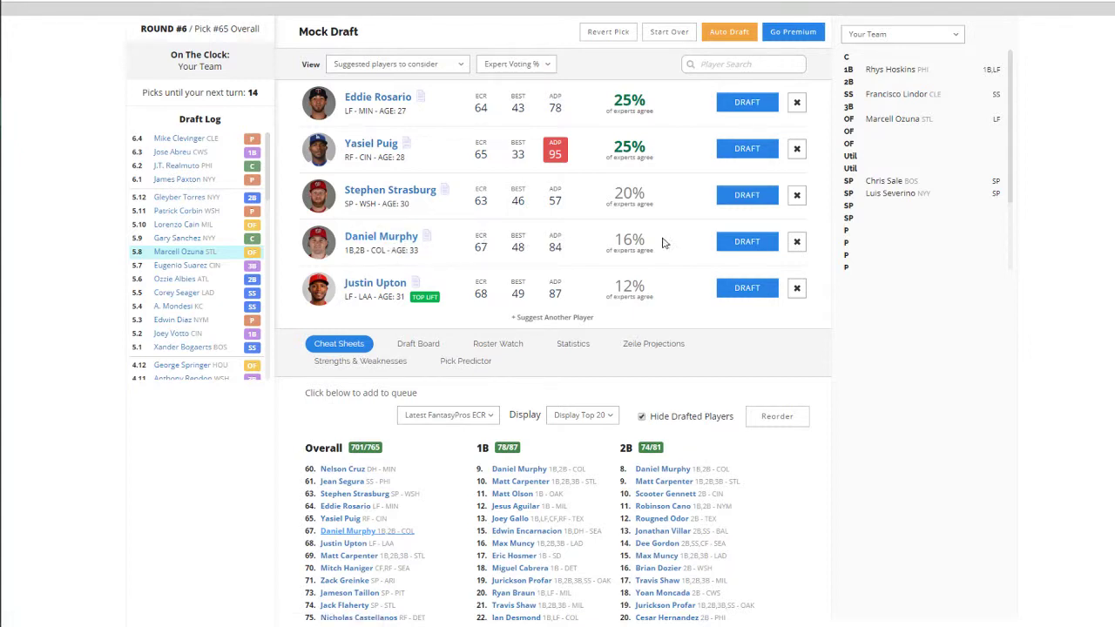
click(741, 241)
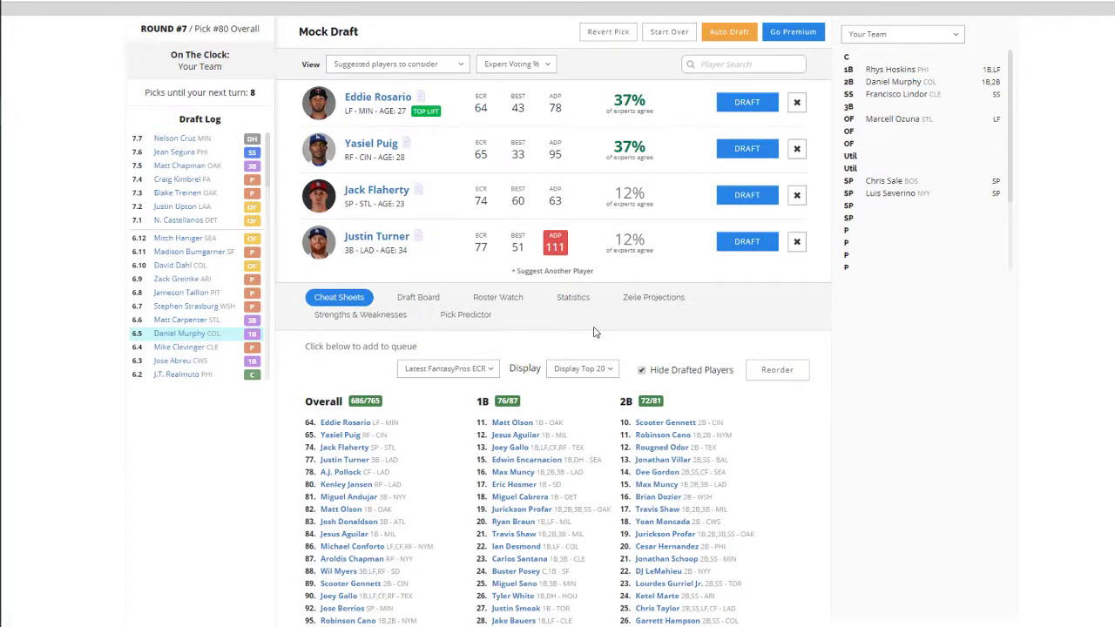
Step: Draft third basemen Justin Turner in round 7 and Josh Donaldson in round 8
scroll(570, 331, down, 1)
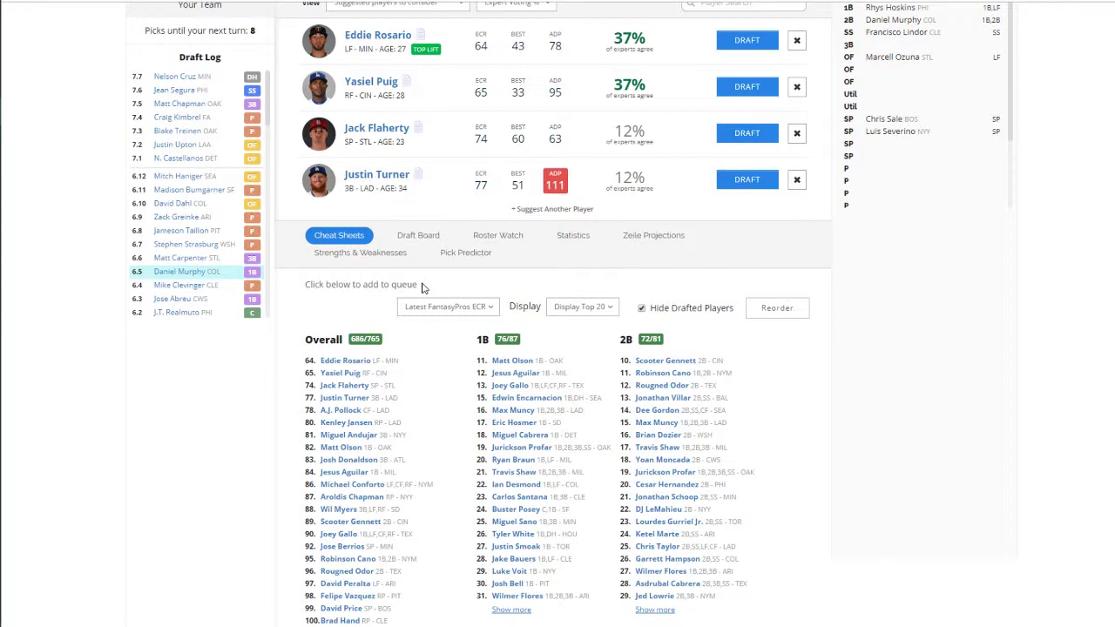
scroll(442, 352, up, 1)
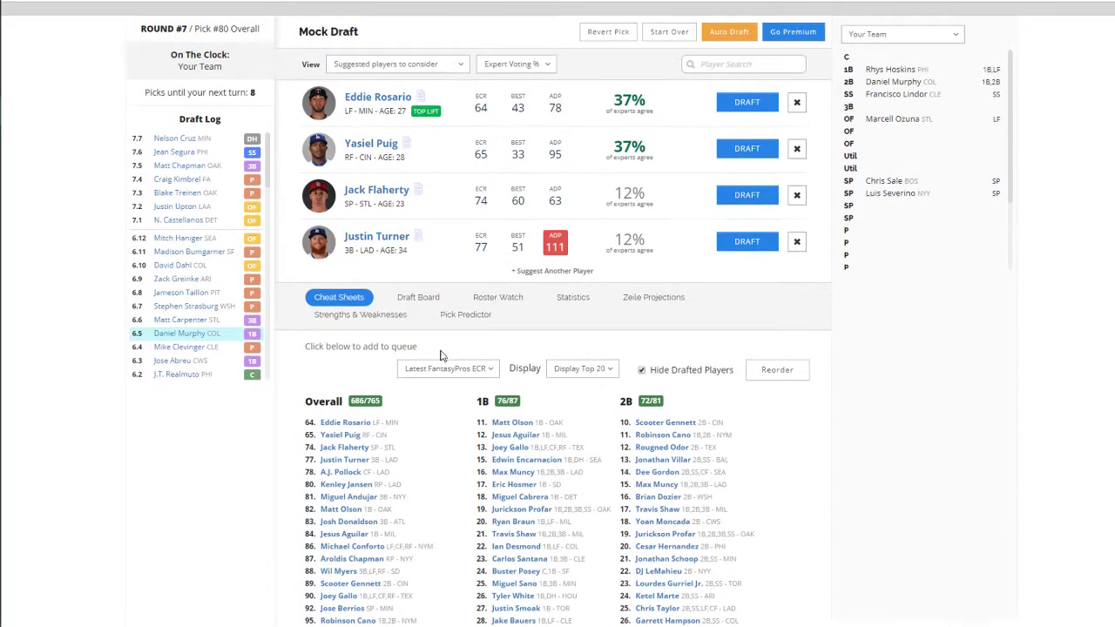
click(329, 465)
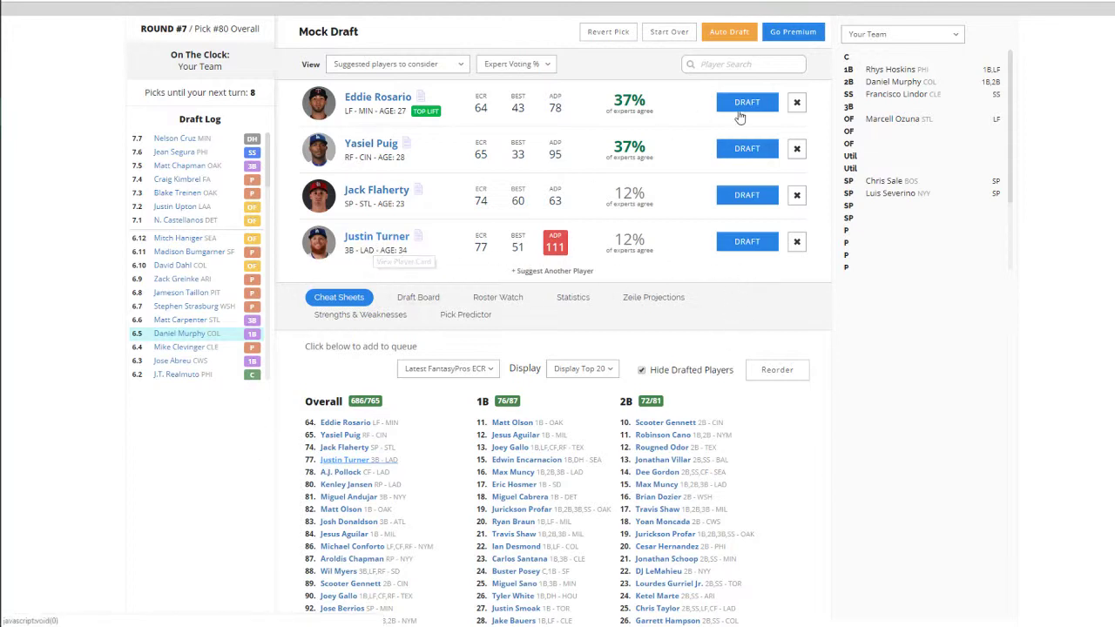
click(731, 241)
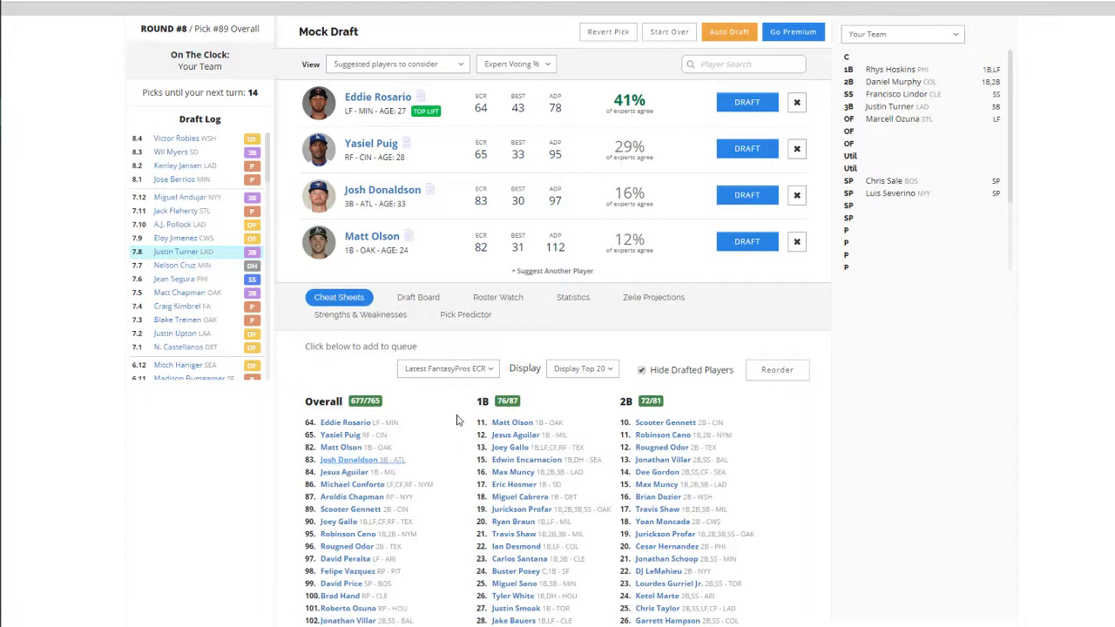
click(735, 197)
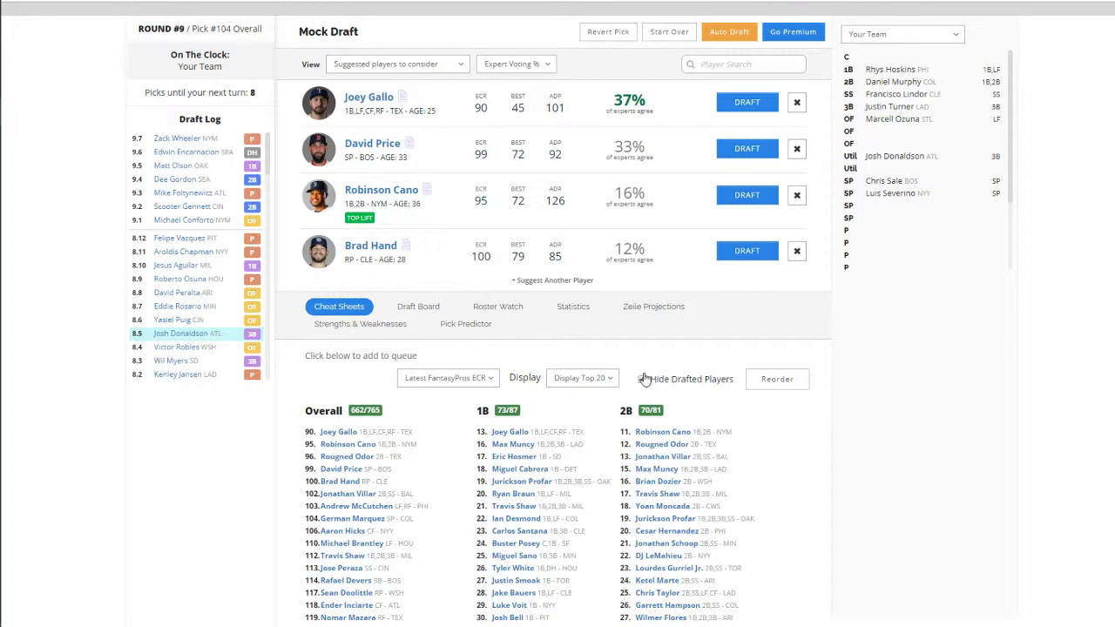
Step: Review Joey Gallo's player card and draft Robinson Cano in round 9
click(643, 379)
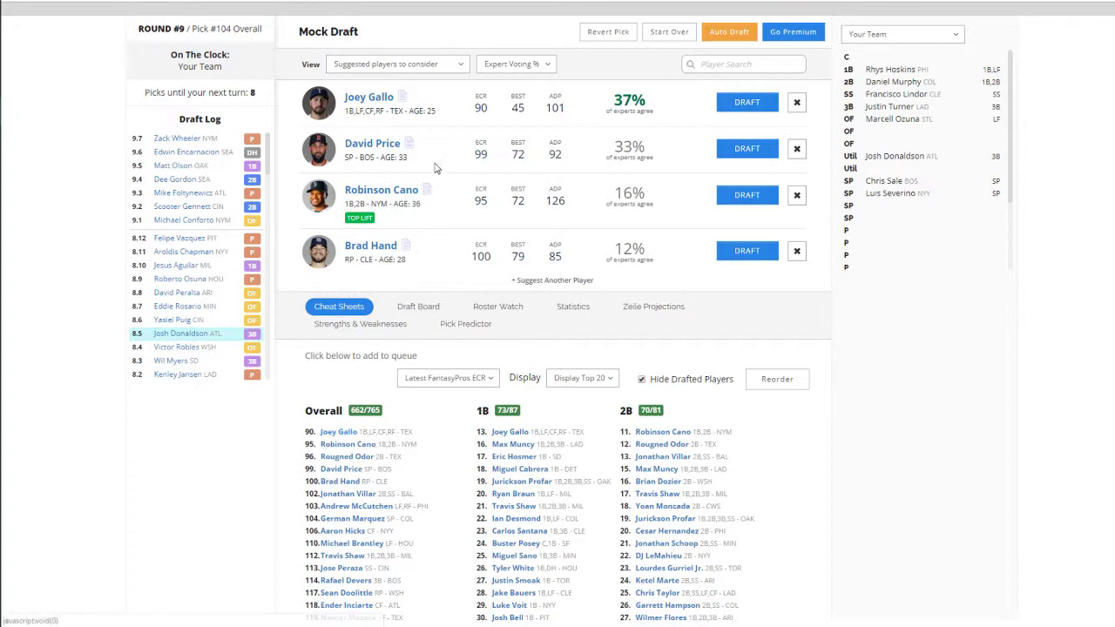
click(400, 97)
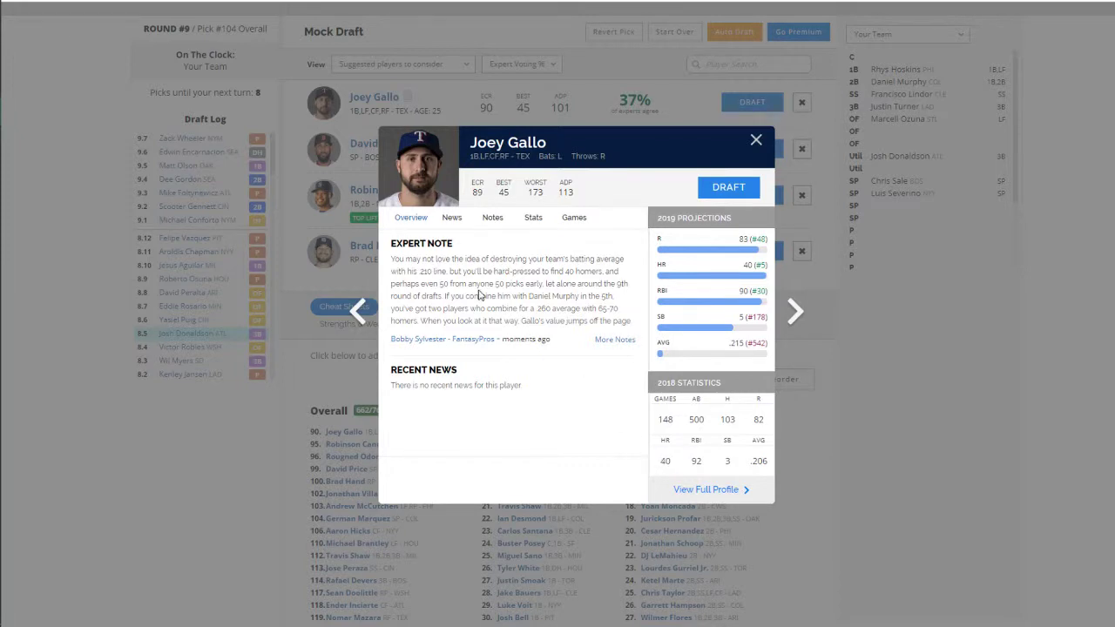
click(757, 138)
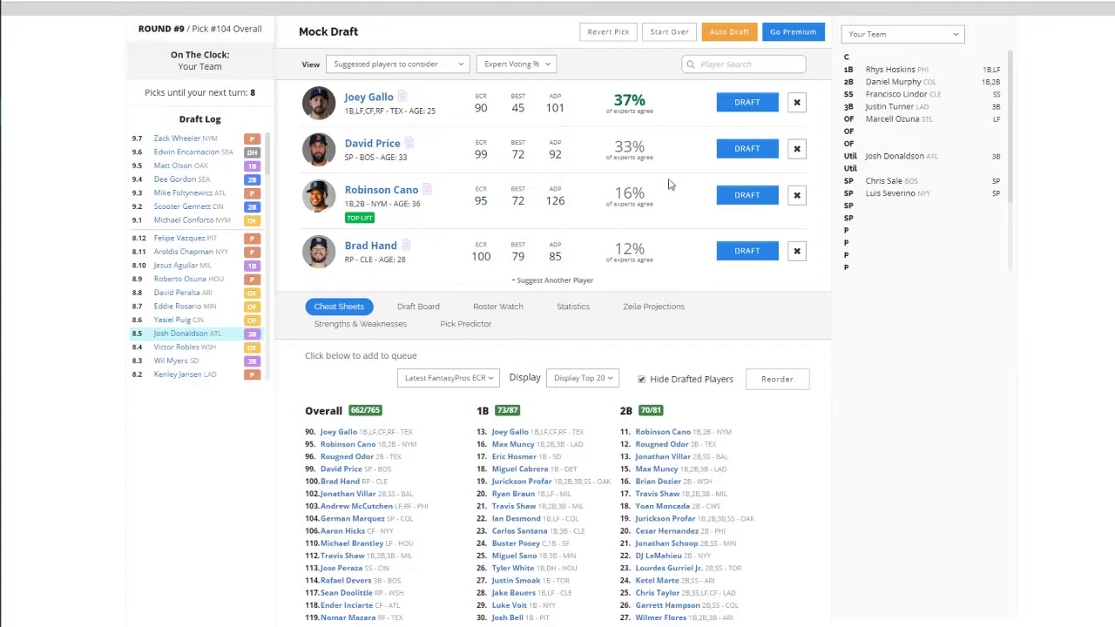
click(745, 195)
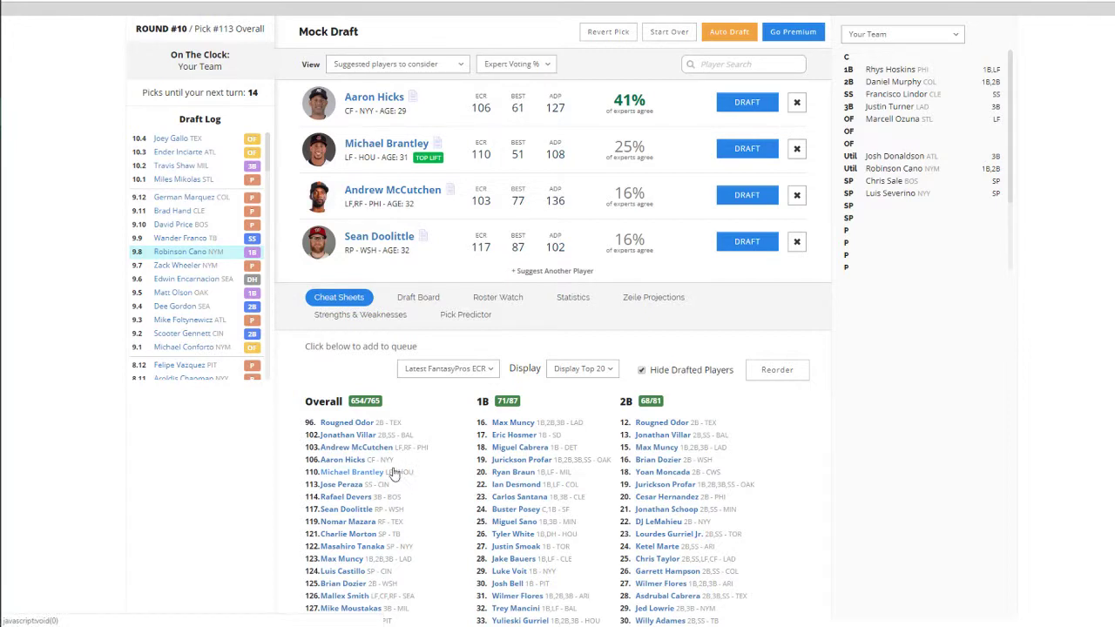
Step: Draft Aaron Hicks in round 10, and review Salvador Perez's player card and draft him in round 11
click(746, 103)
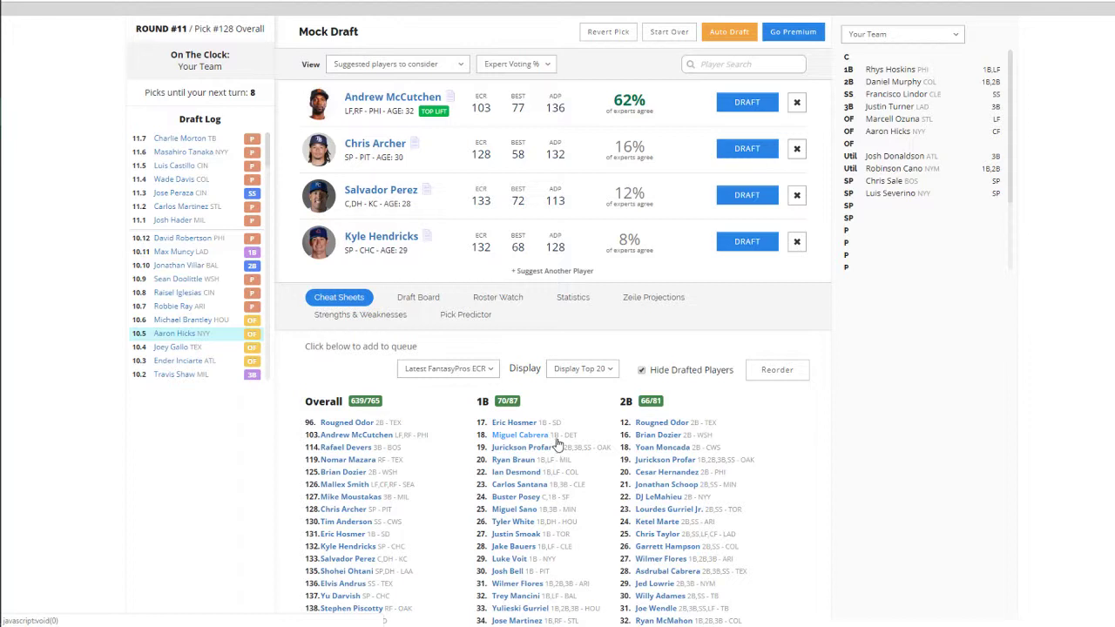
click(427, 190)
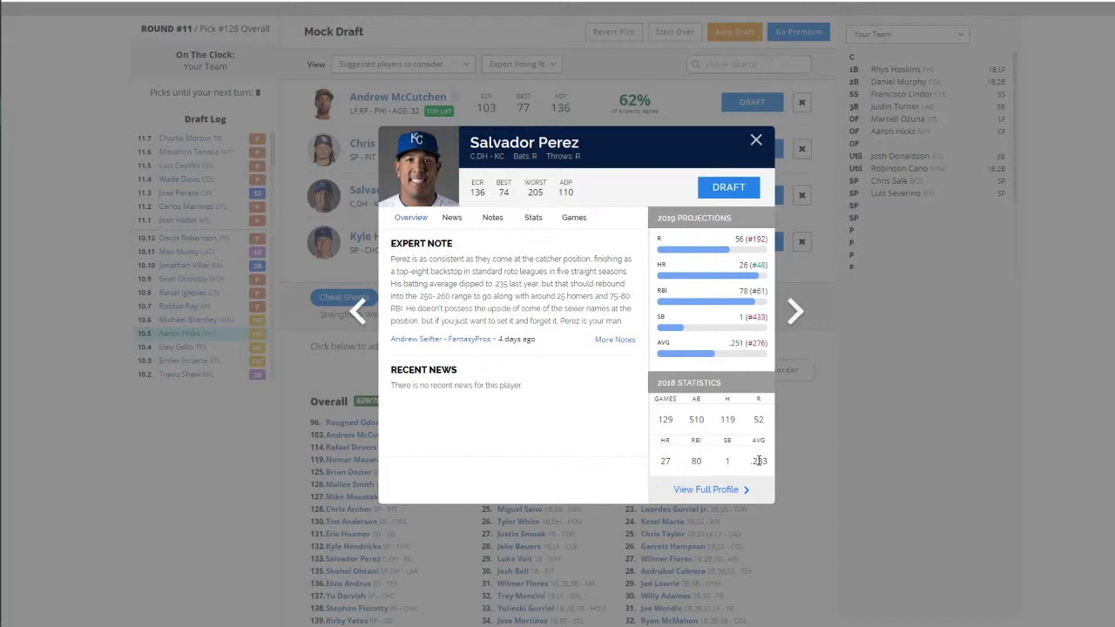
click(754, 145)
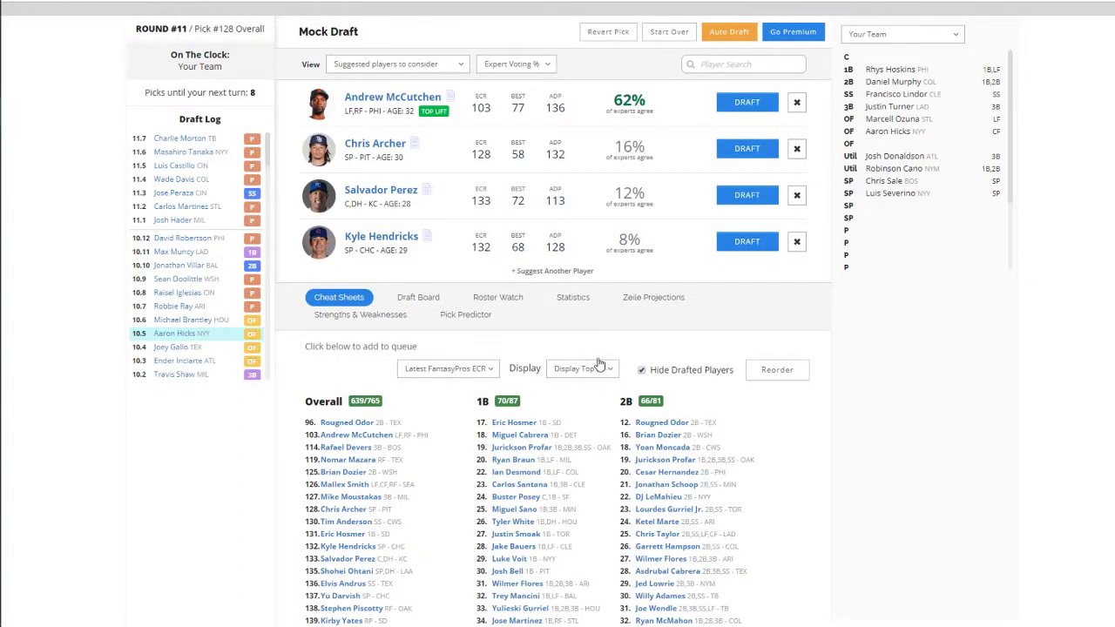
click(730, 197)
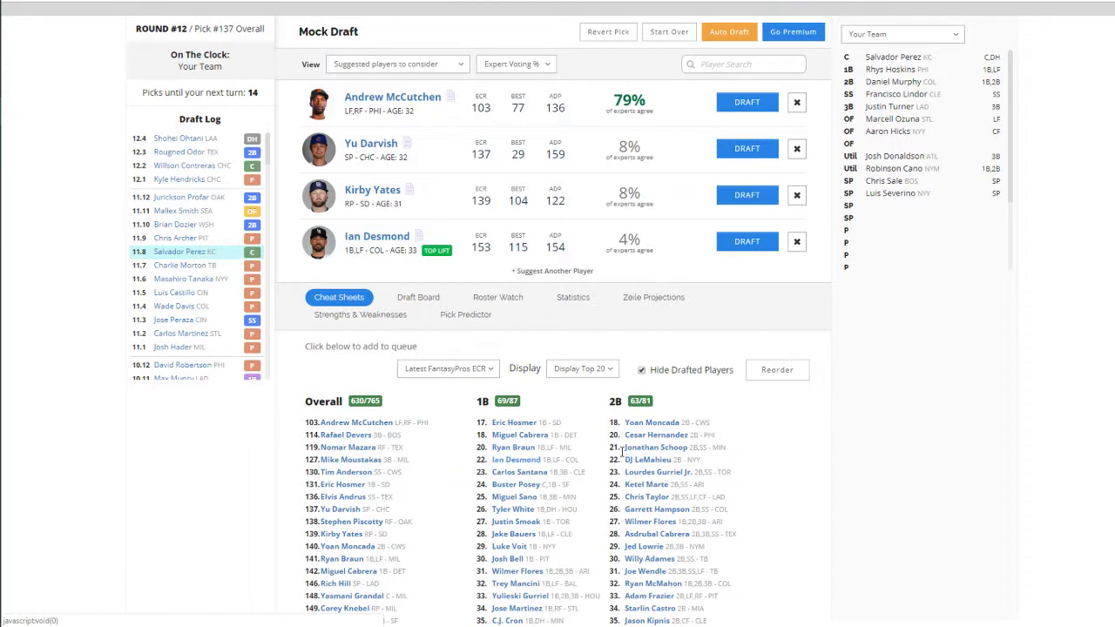
Step: Add outfielders Nomar Mazara and Stephen Piscotty from the overall cheat sheet to the suggested players for round 12
scroll(753, 446, down, 1)
scroll(753, 446, up, 1)
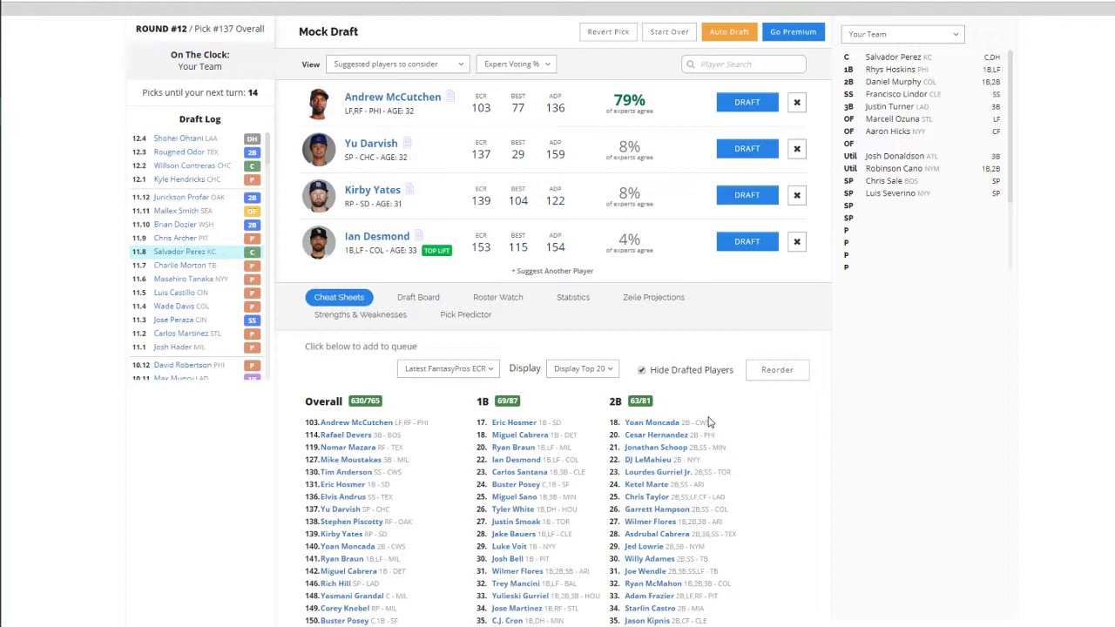
scroll(704, 416, down, 1)
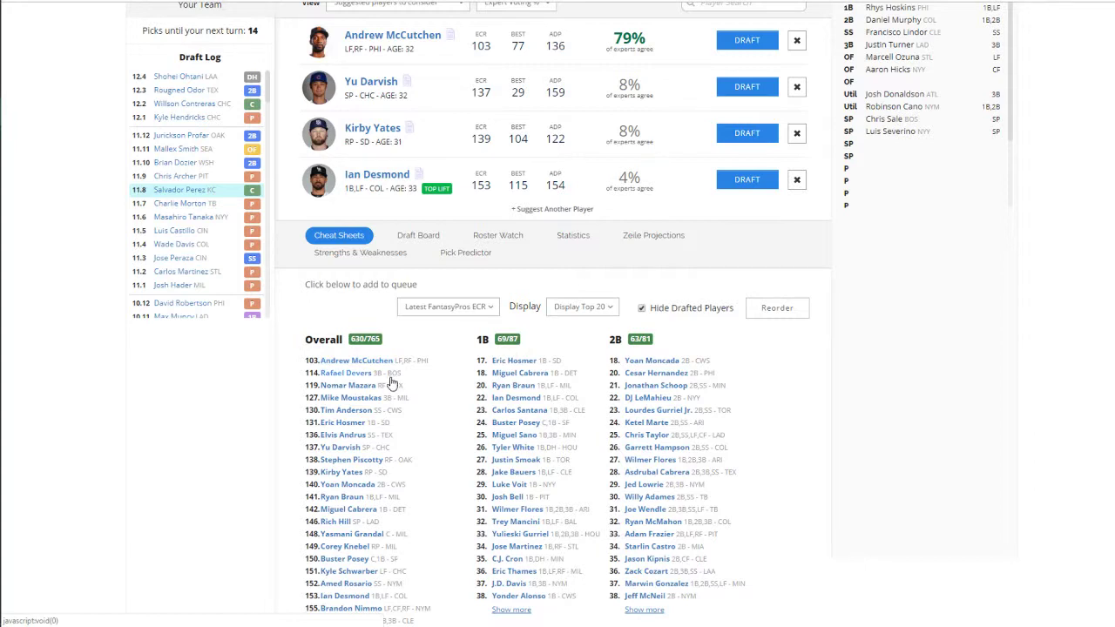
scroll(394, 390, up, 3)
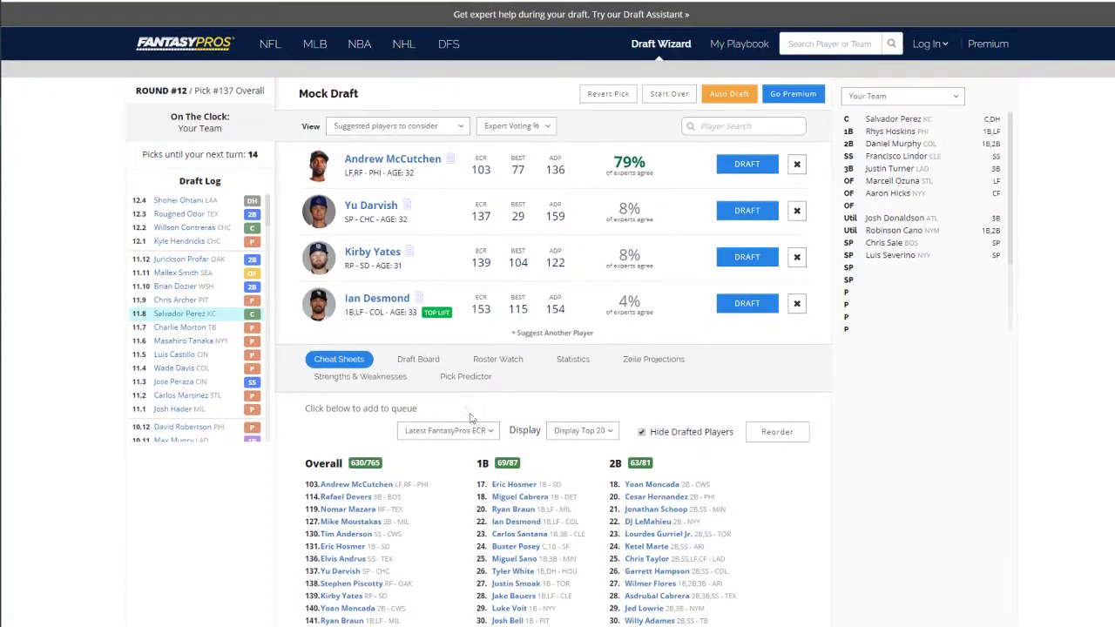
click(352, 510)
scroll(409, 516, down, 3)
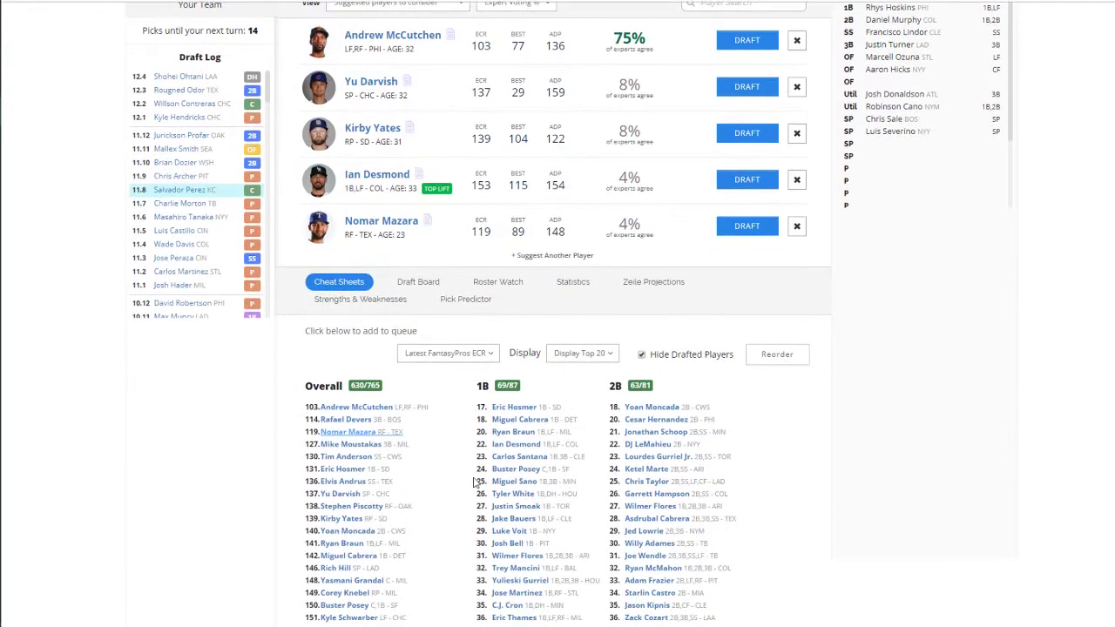
click(410, 510)
scroll(470, 474, up, 3)
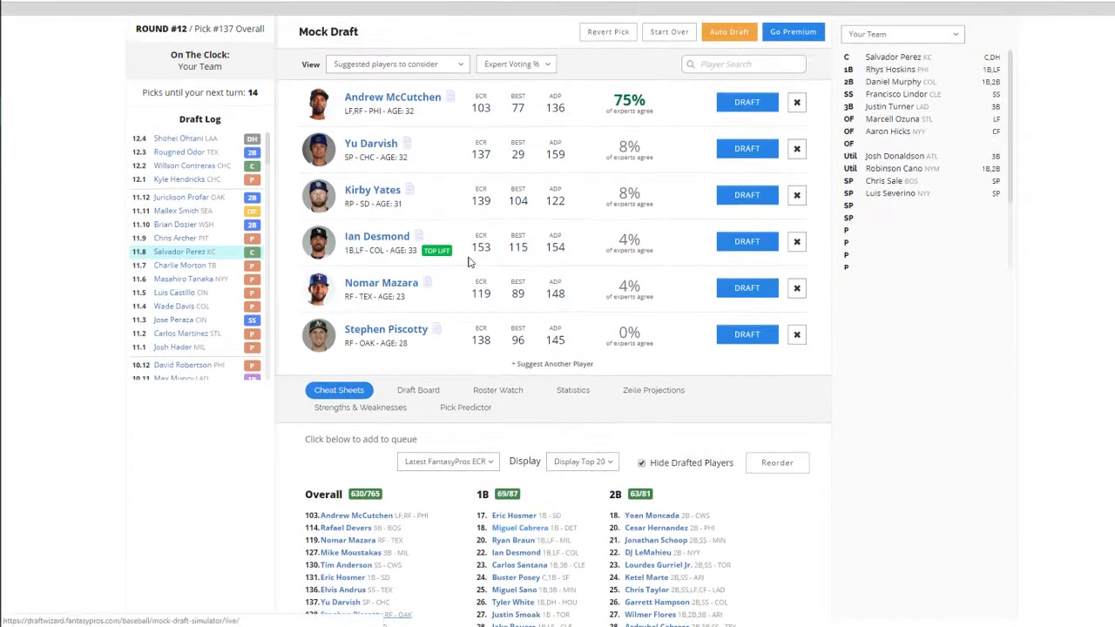
Step: Review the player cards of Nomar Mazara and Stephen Piscotty, and draft Mazara in round 12 and Piscotty in round 13
click(428, 283)
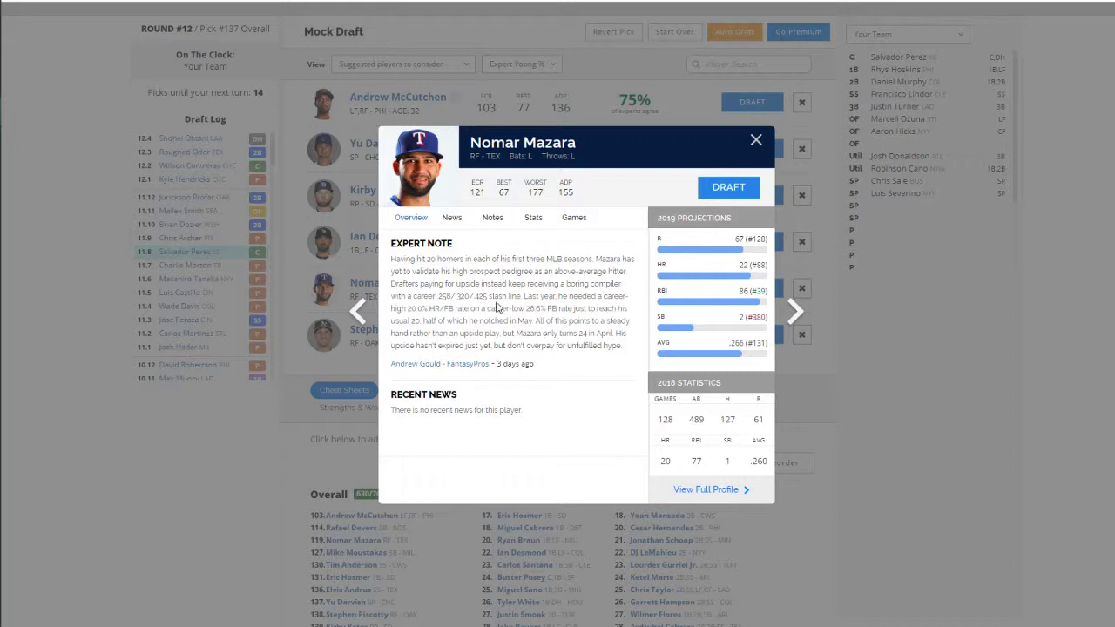
click(755, 142)
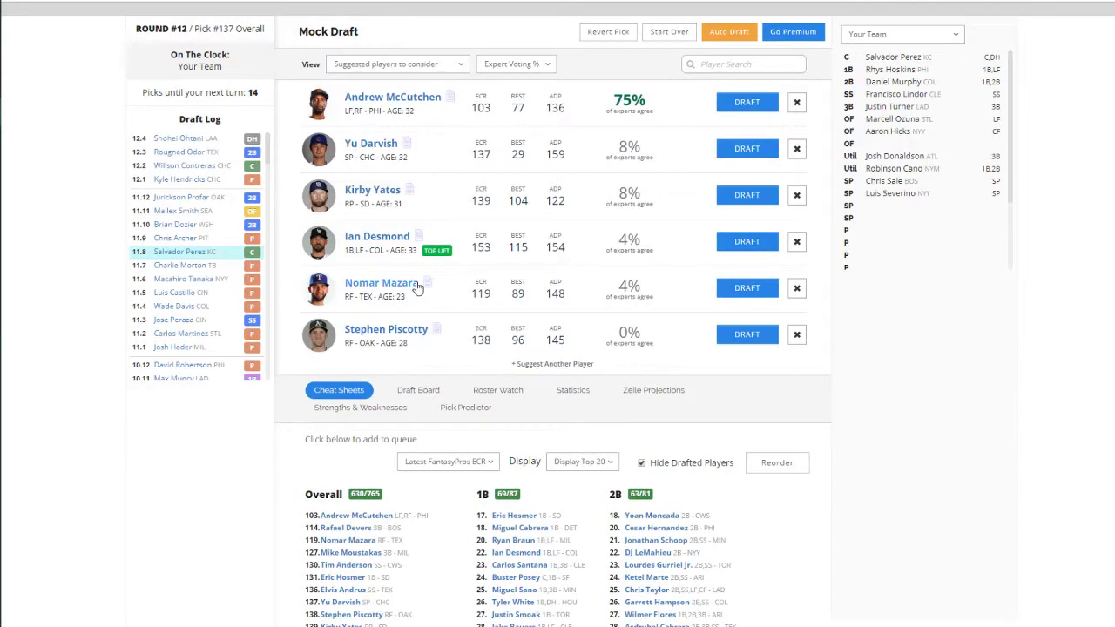
click(437, 330)
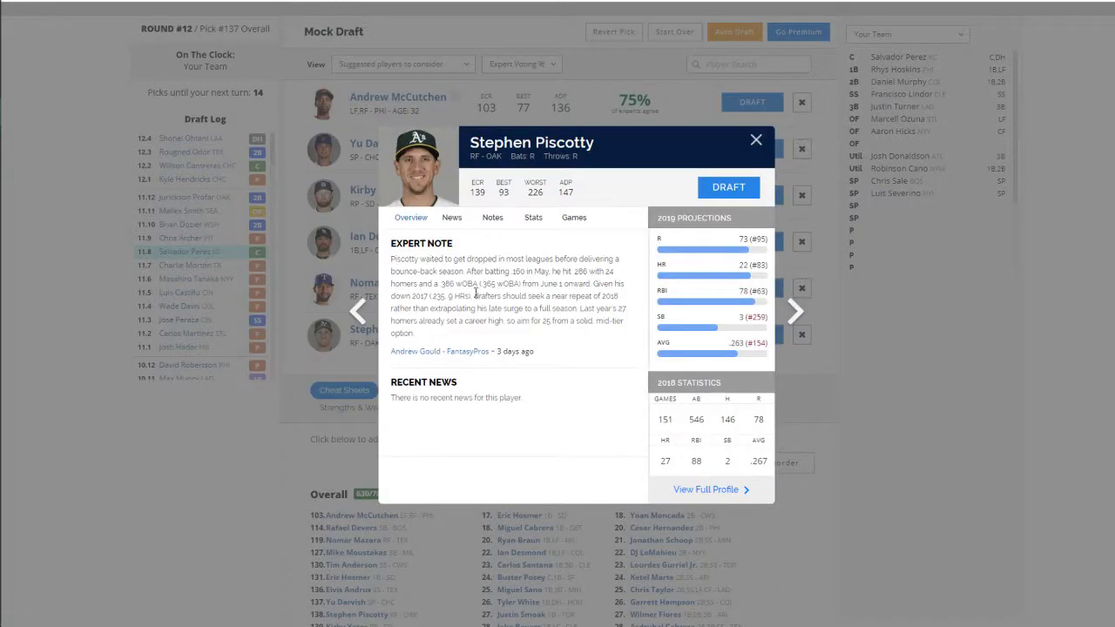
click(755, 142)
click(741, 289)
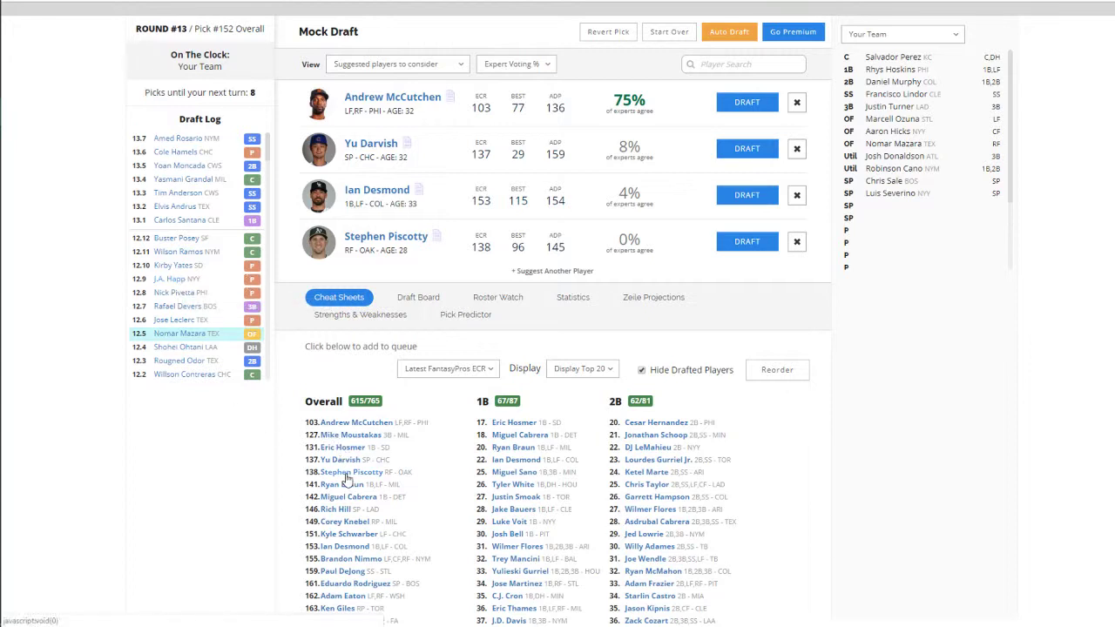
click(739, 244)
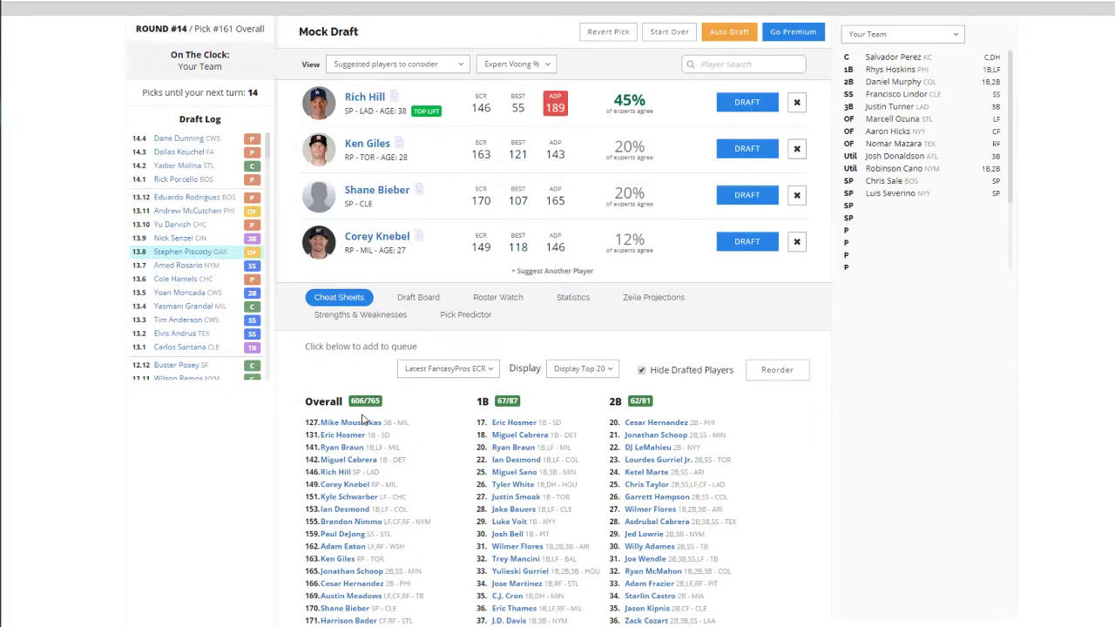
Step: Check the open roster slots and the starting pitcher rankings, and draft Shane Bieber in round 14
scroll(364, 420, down, 5)
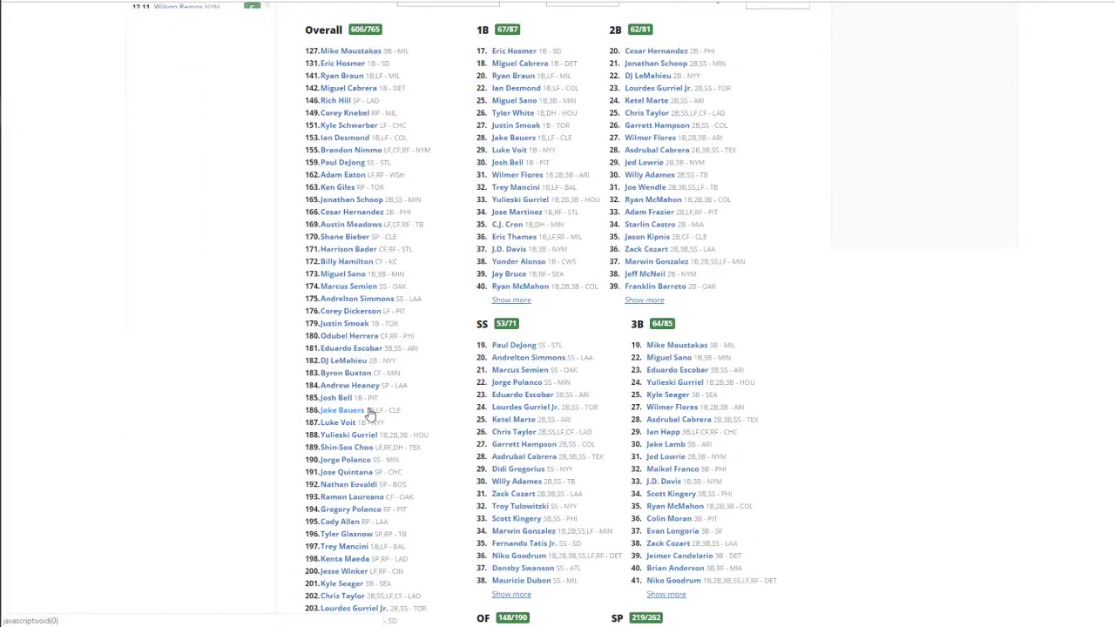
scroll(370, 414, up, 5)
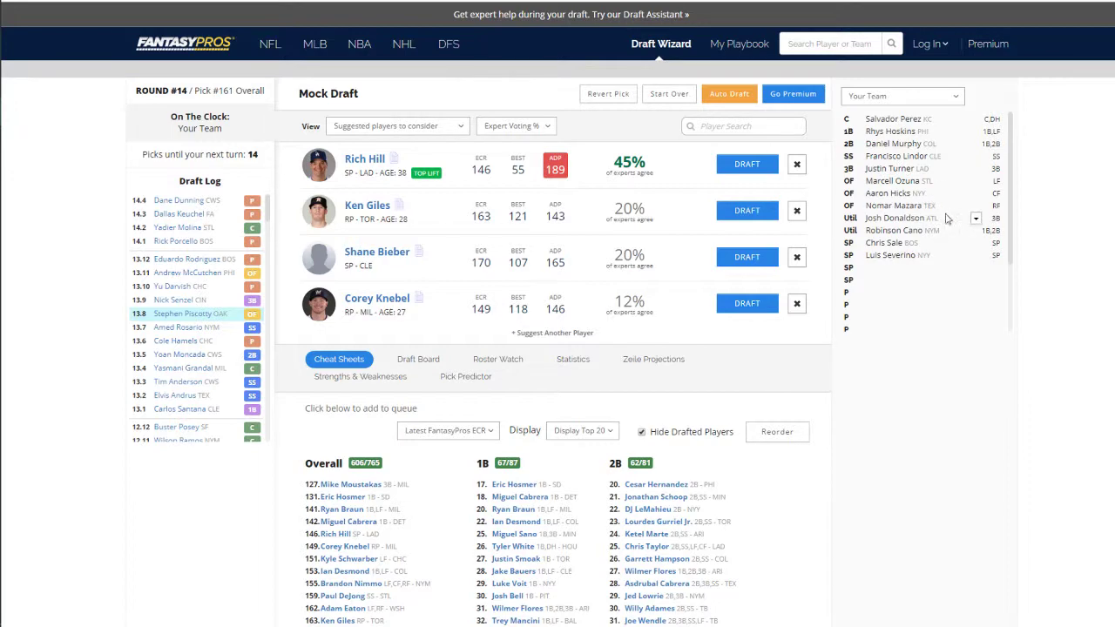
scroll(872, 248, down, 1)
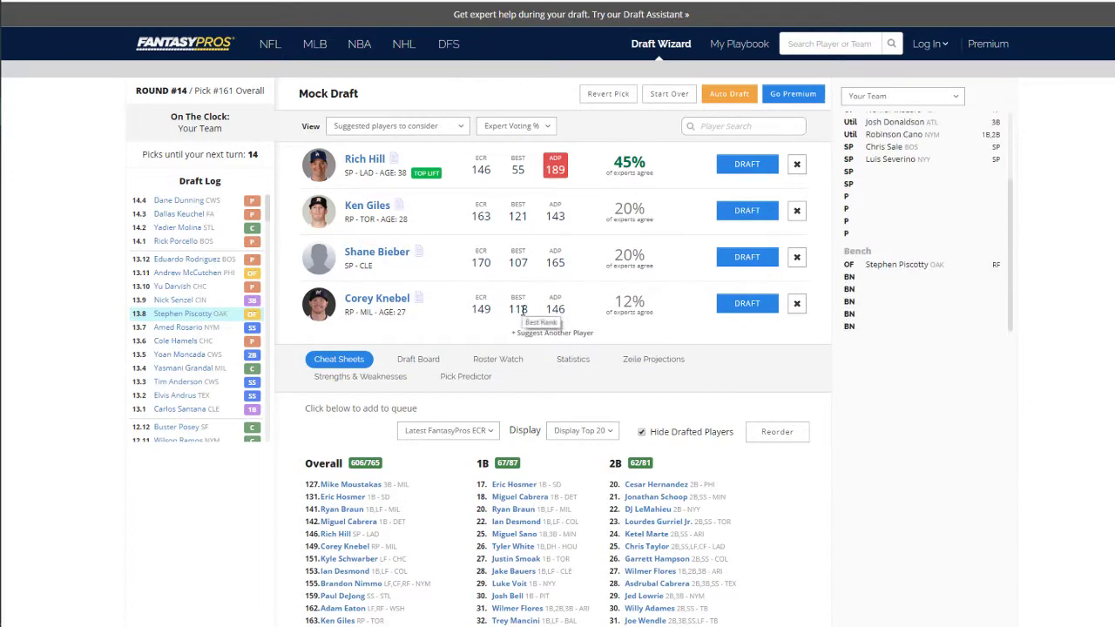
scroll(521, 310, down, 5)
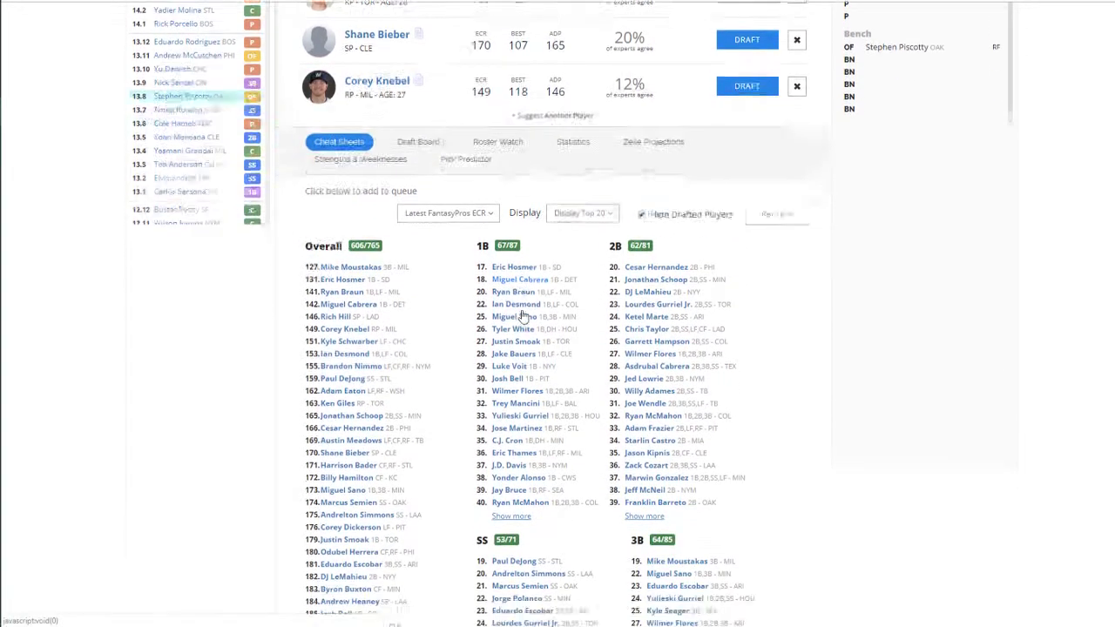
scroll(521, 316, down, 4)
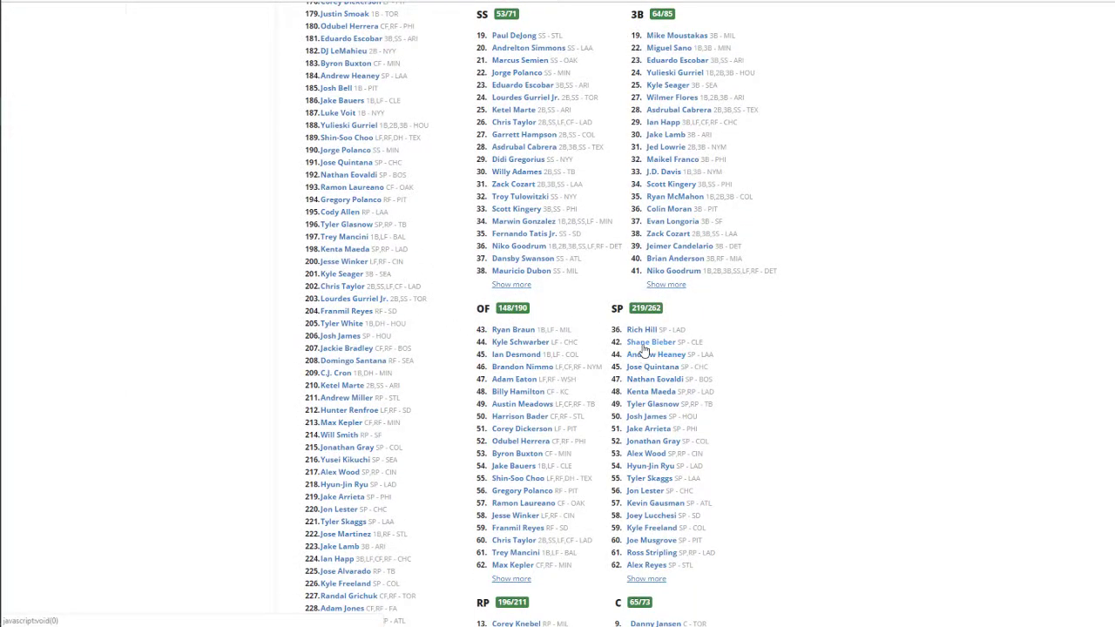
scroll(627, 401, up, 8)
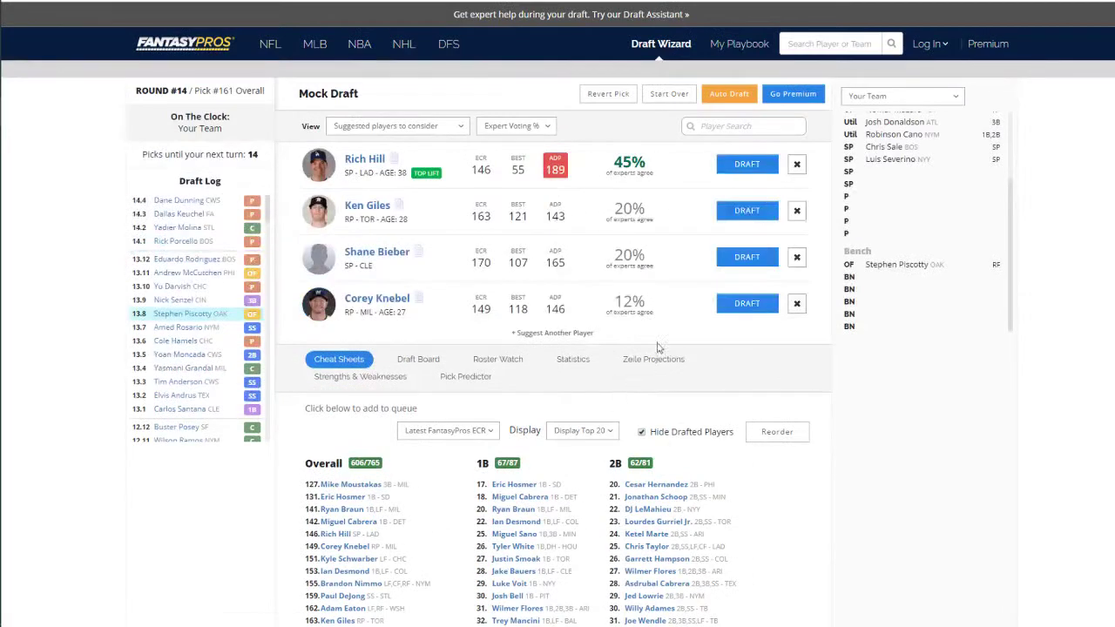
click(747, 257)
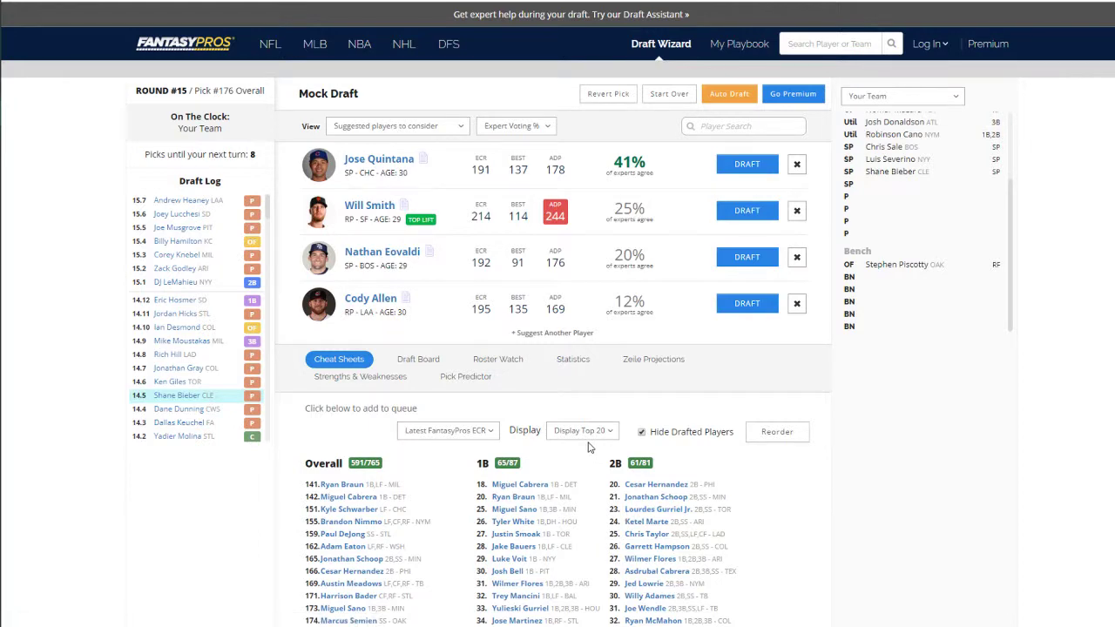
Step: Compare the available starting pitchers in the cheat sheet, and add Tyler Glasnow to draft him in round 15
scroll(589, 447, down, 4)
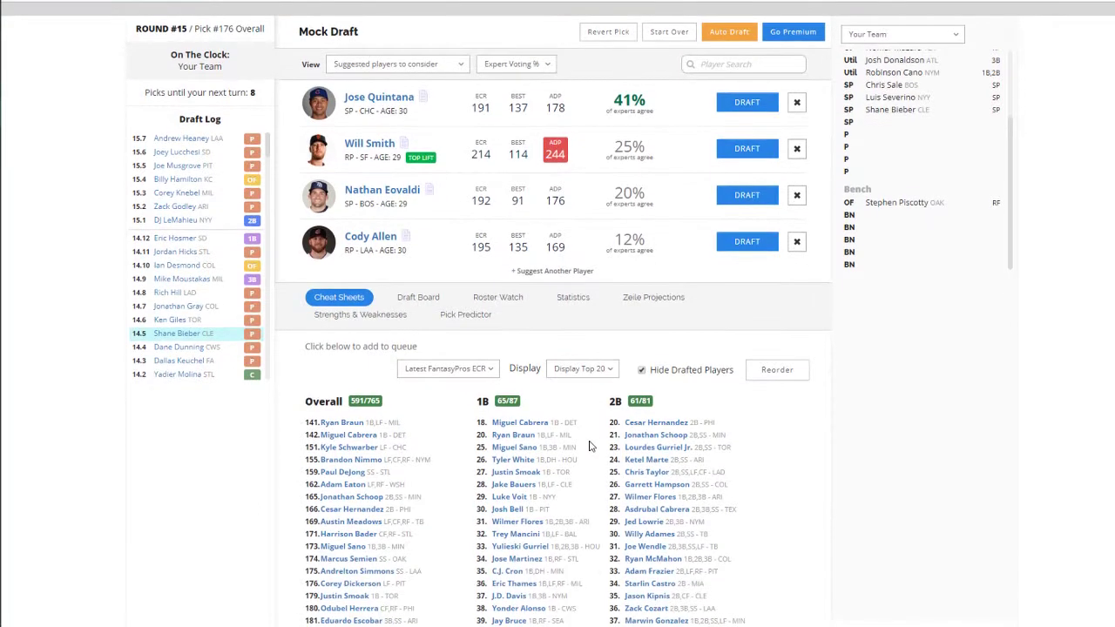
scroll(589, 447, down, 4)
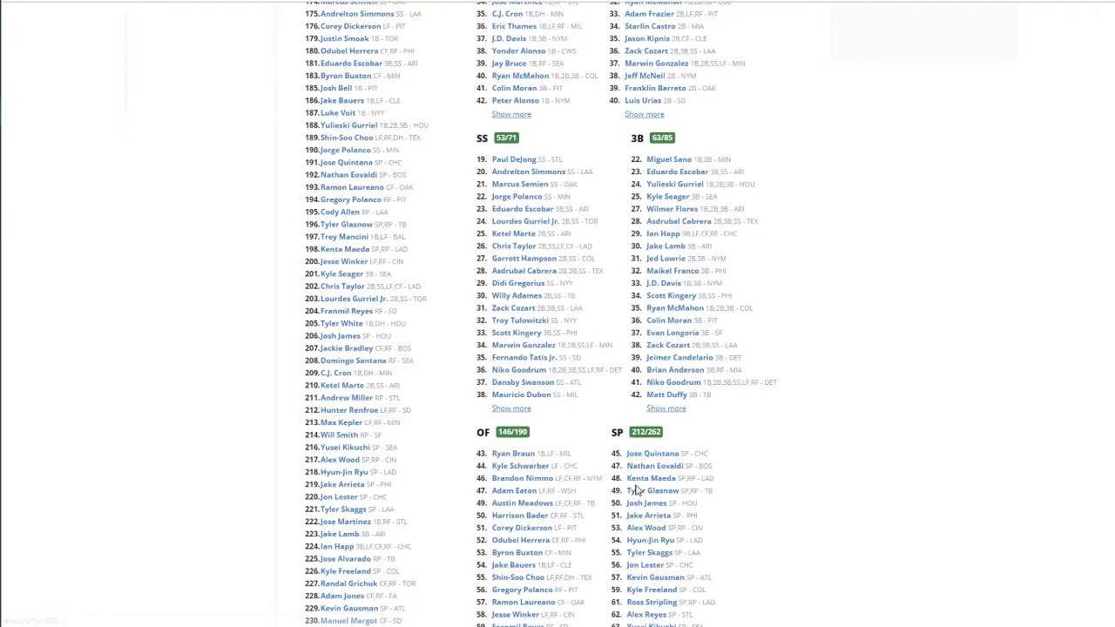
scroll(635, 495, up, 4)
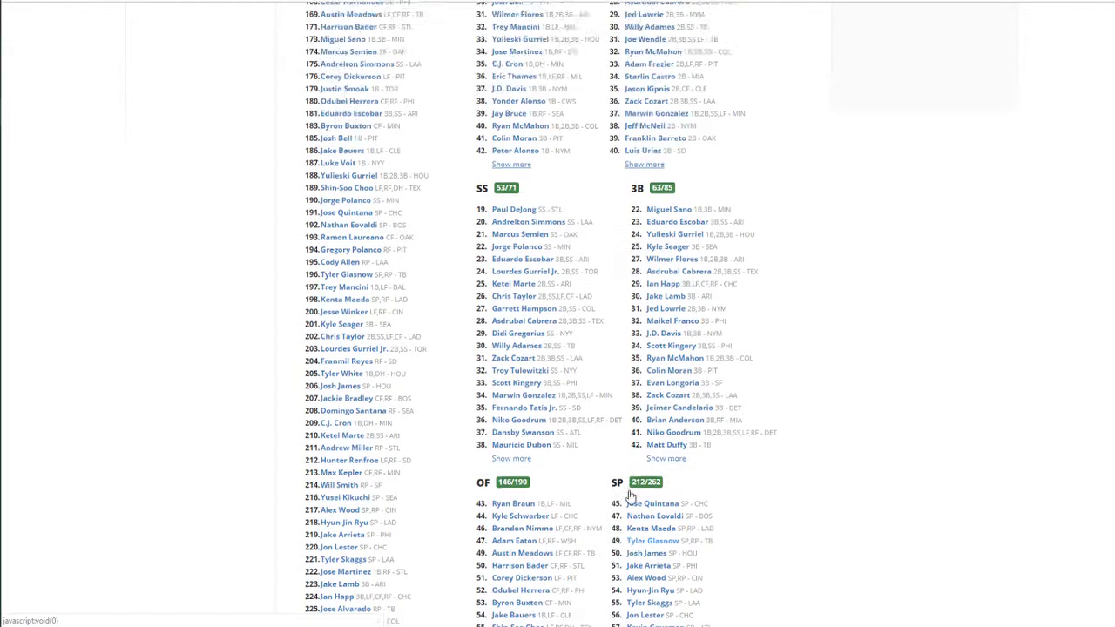
scroll(635, 499, down, 4)
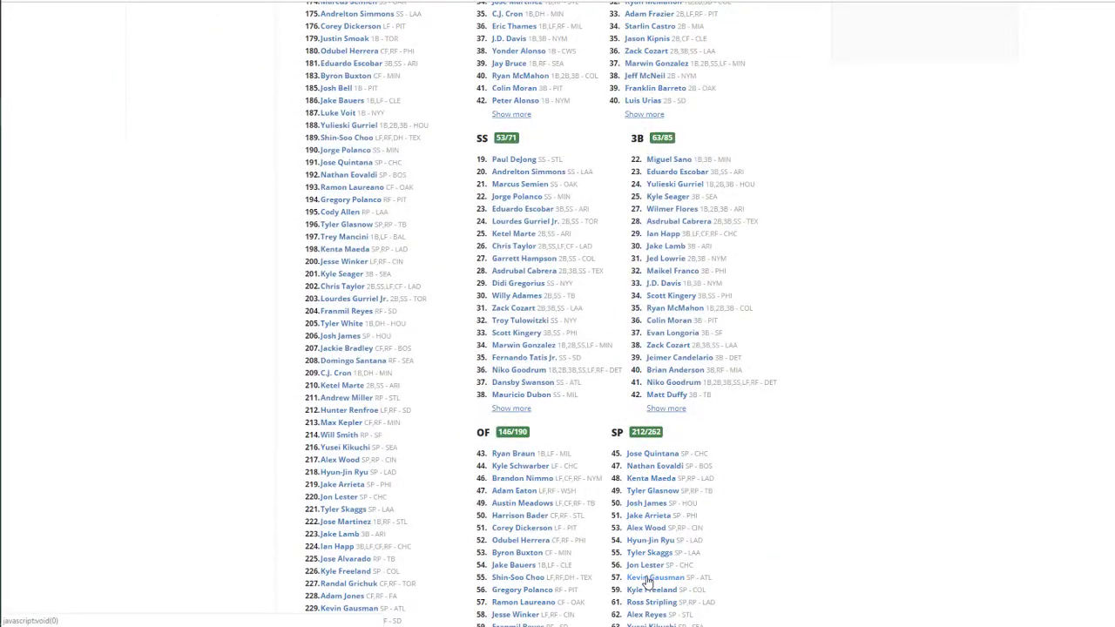
scroll(648, 582, up, 2)
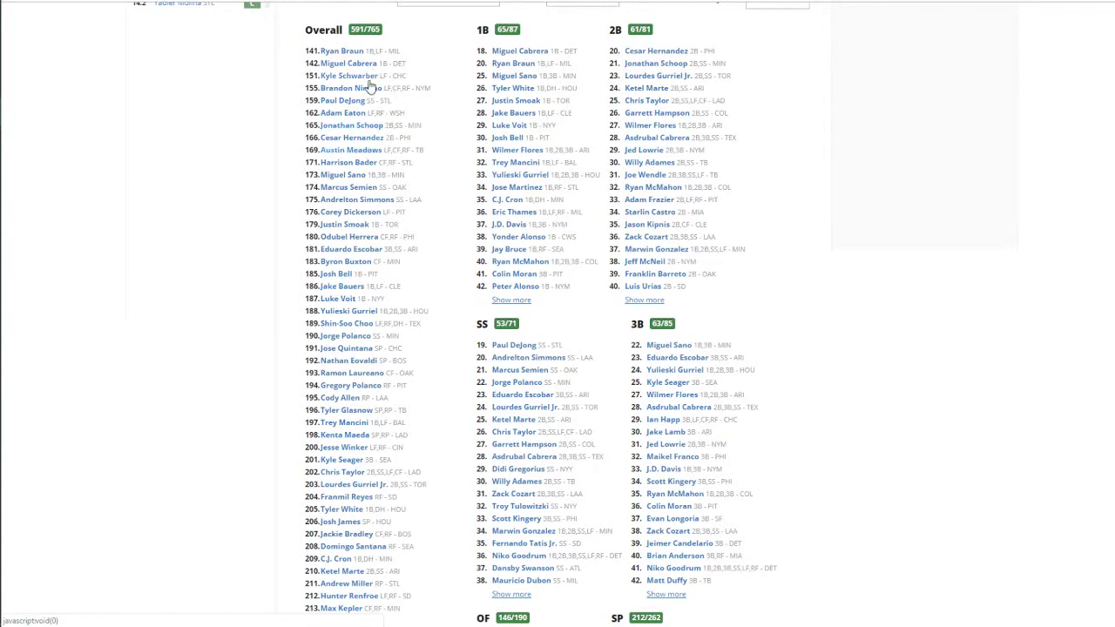
scroll(362, 168, down, 3)
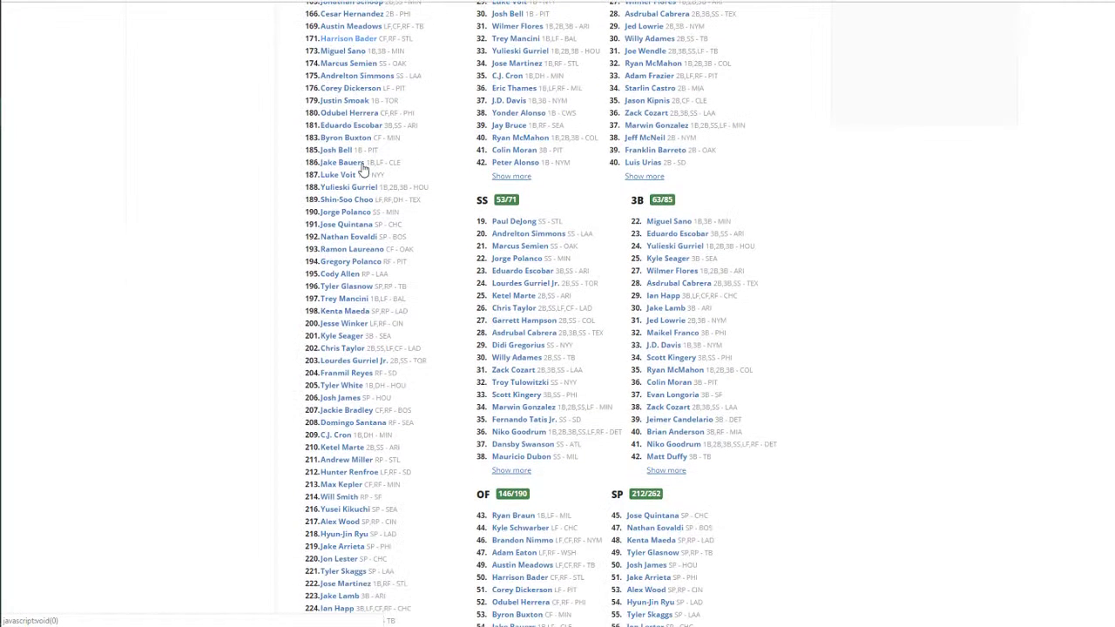
scroll(363, 170, down, 1)
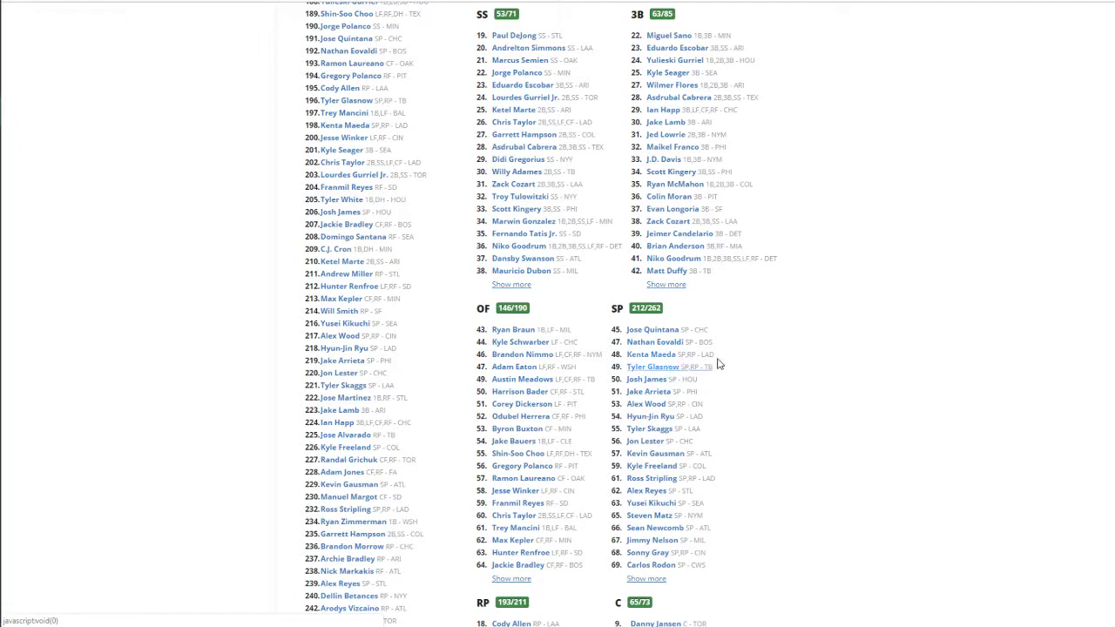
scroll(720, 363, up, 10)
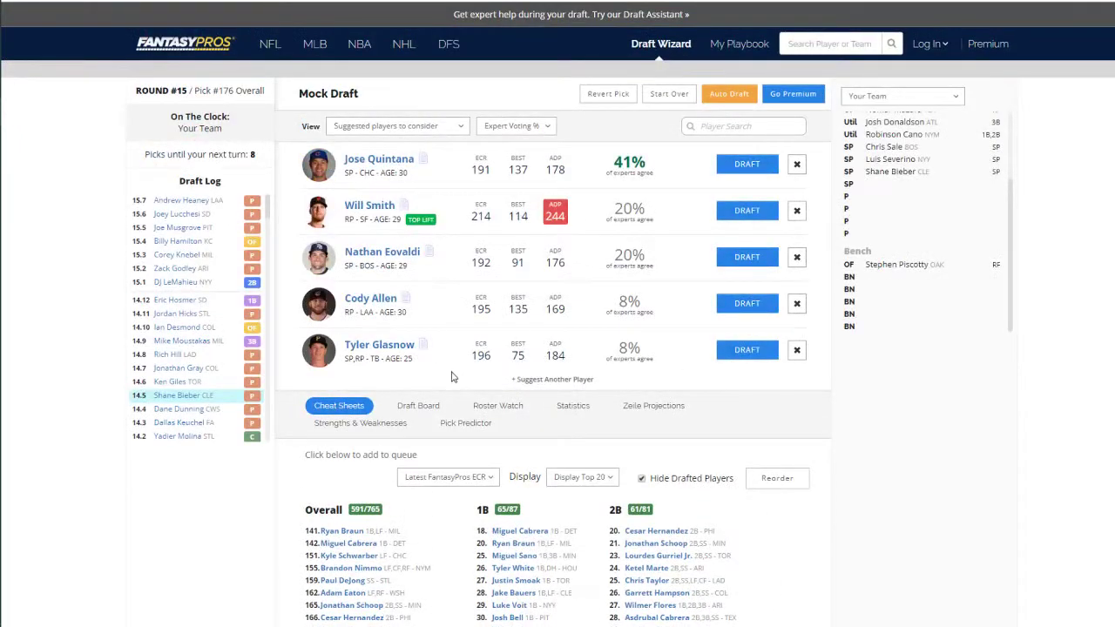
click(732, 352)
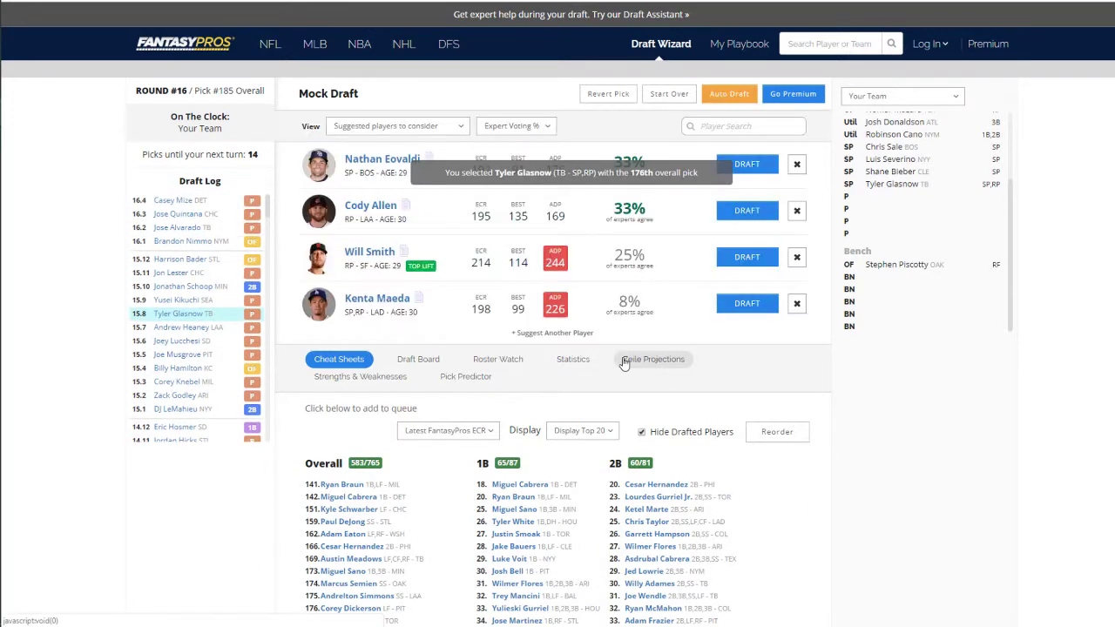
Step: Add Kevin Gausman from the starting pitcher cheat sheet and draft him in round 16
scroll(624, 362, down, 8)
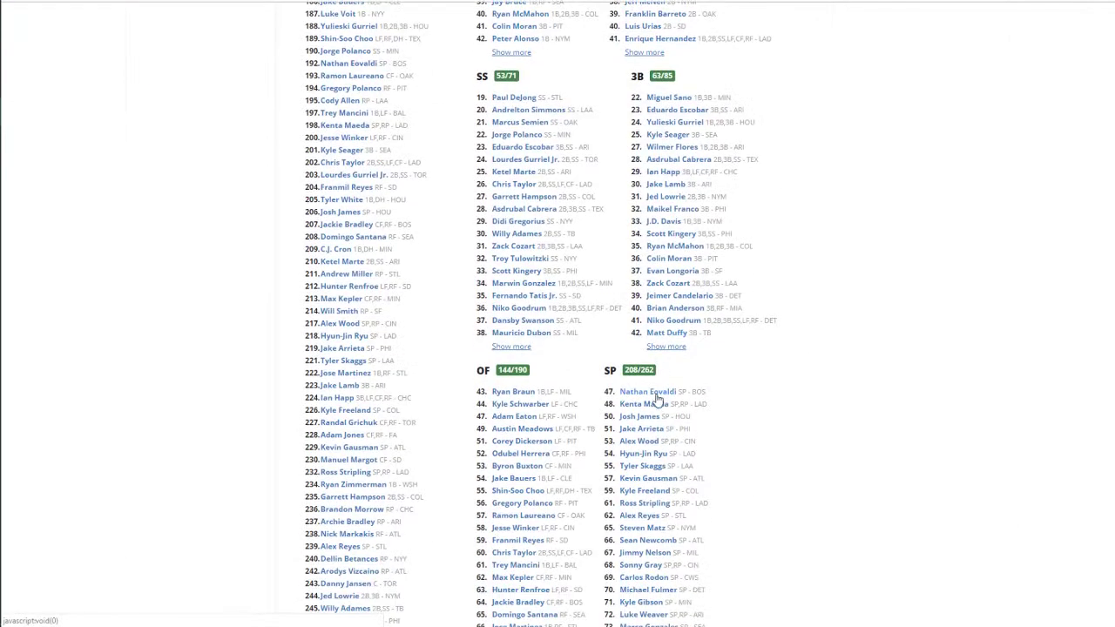
scroll(659, 485, up, 8)
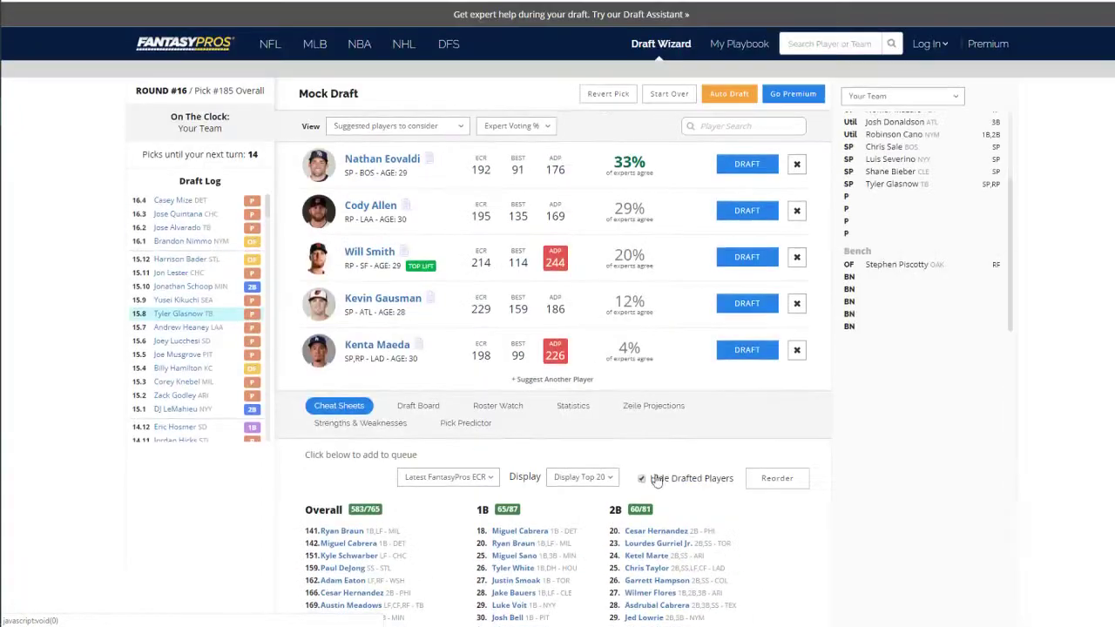
click(747, 303)
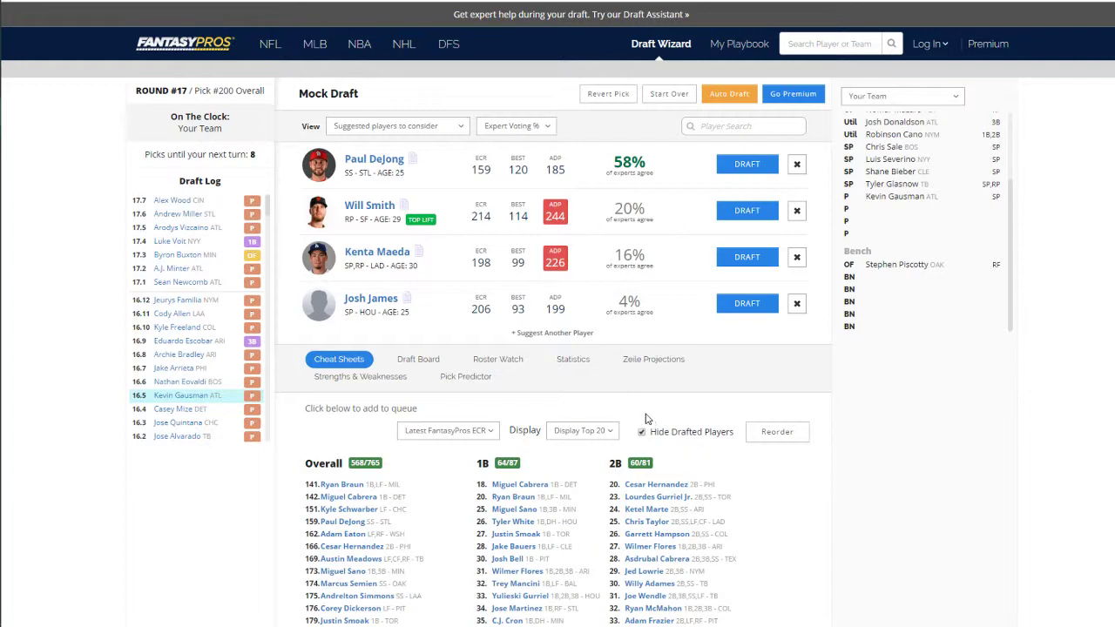
Step: Add Ryan Braun and Miguel Cabrera from the overall cheat sheet to the suggested players for round 17
scroll(647, 419, down, 1)
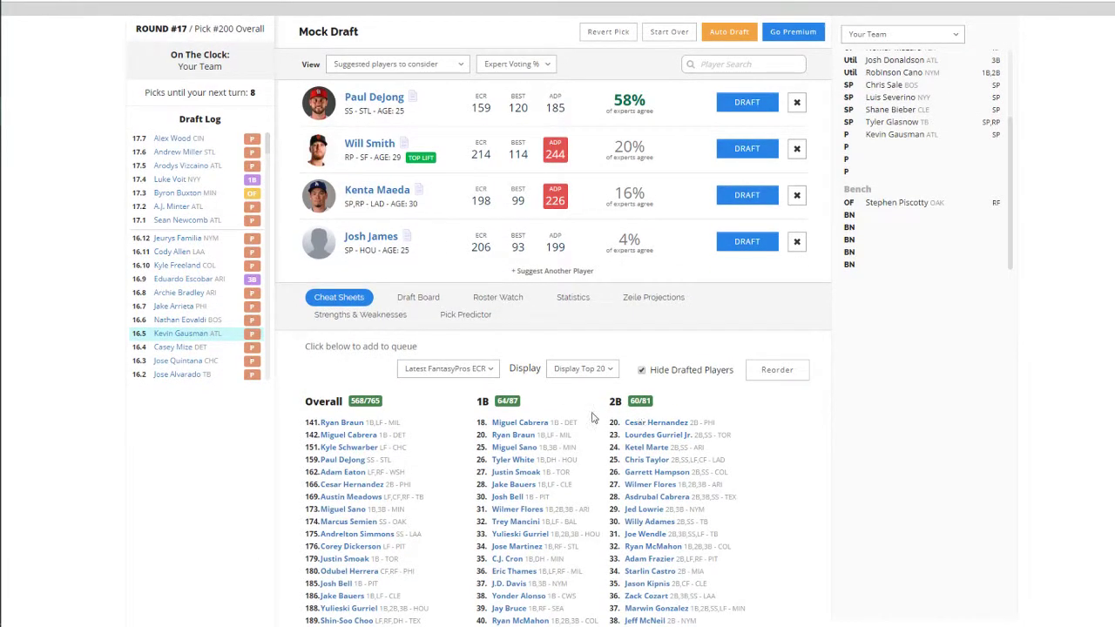
scroll(993, 244, up, 3)
scroll(997, 244, down, 3)
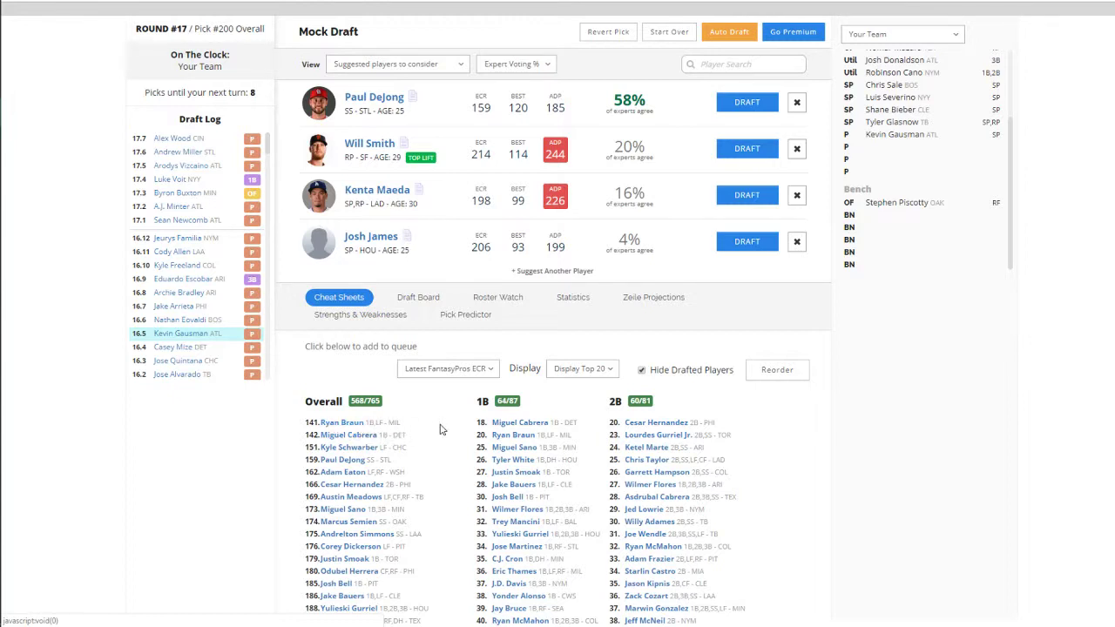
click(368, 424)
click(366, 481)
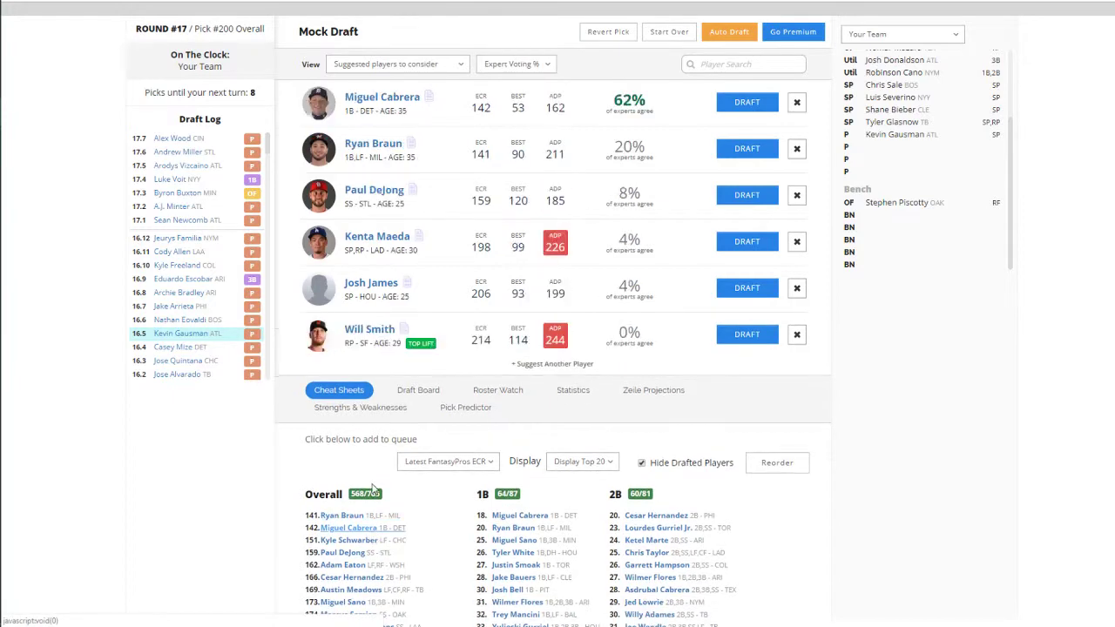
Step: Add Alex Reyes from the starting pitcher cheat sheet and draft him in round 17
scroll(412, 373, down, 3)
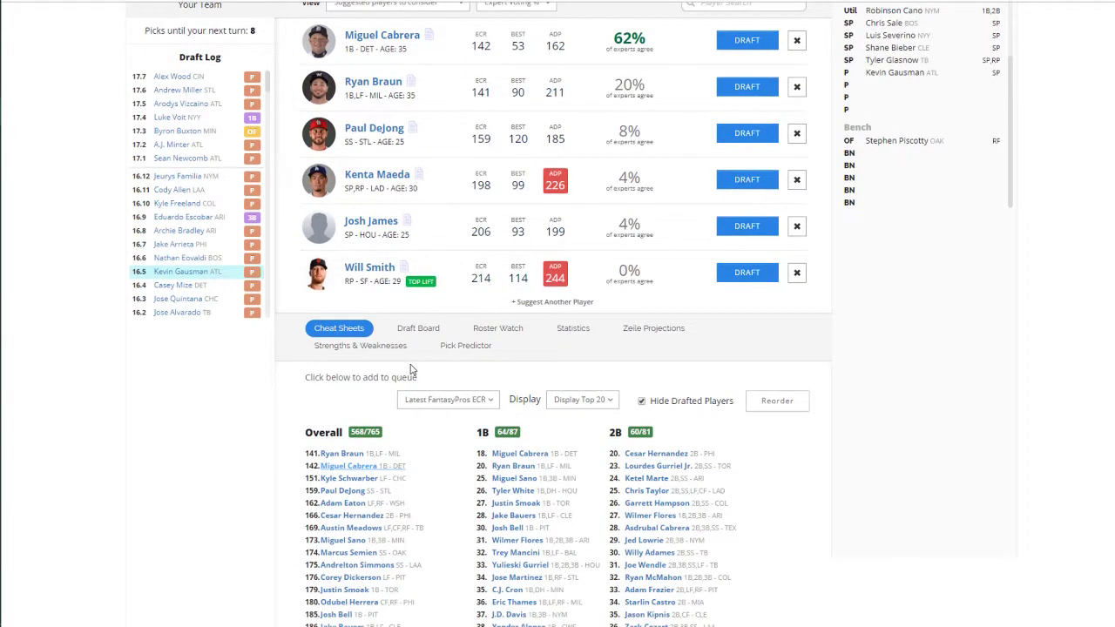
scroll(412, 373, down, 3)
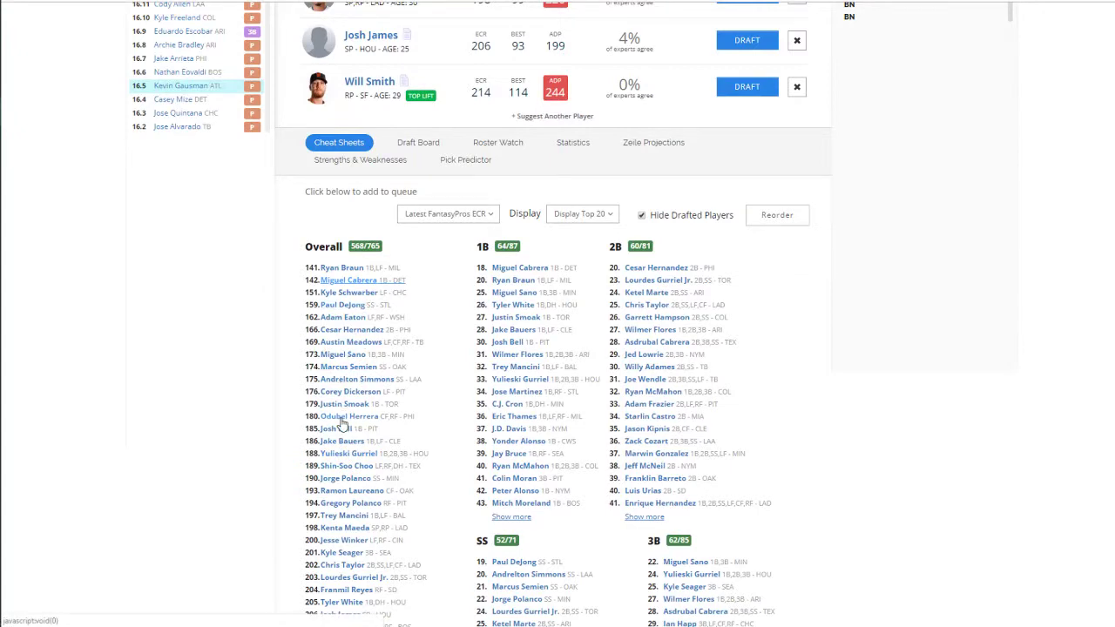
scroll(366, 418, down, 2)
scroll(381, 415, down, 6)
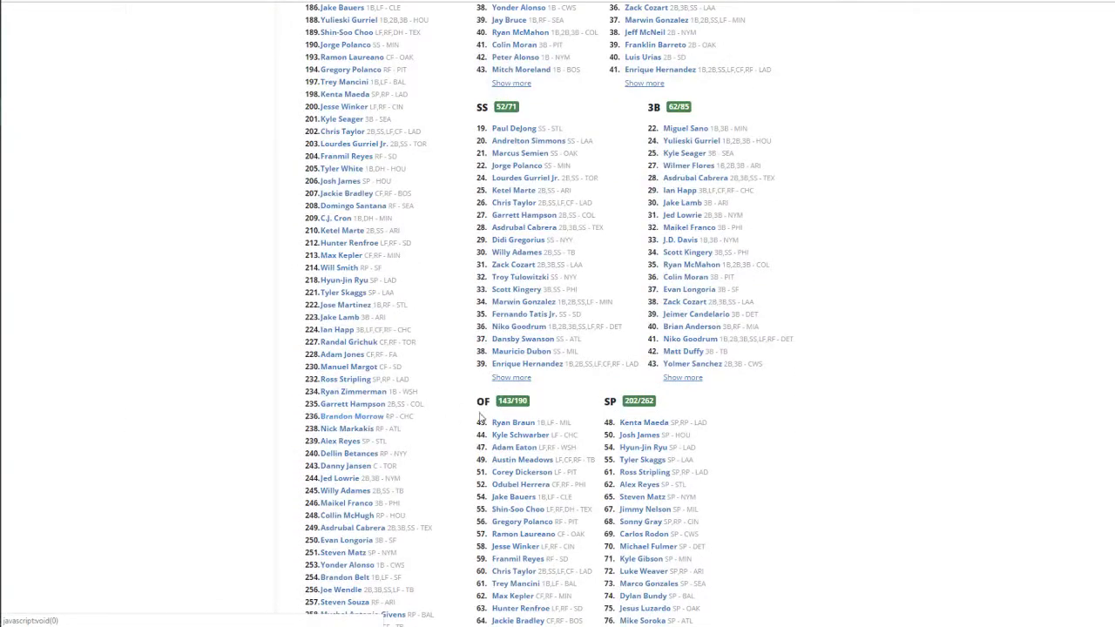
click(656, 487)
scroll(695, 522, up, 15)
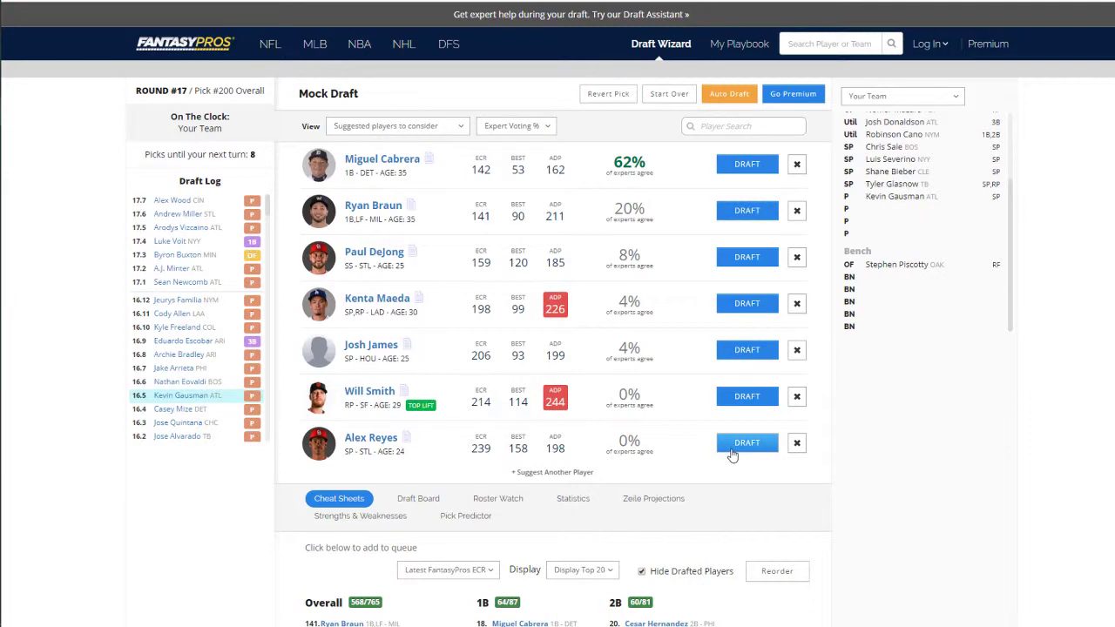
click(746, 444)
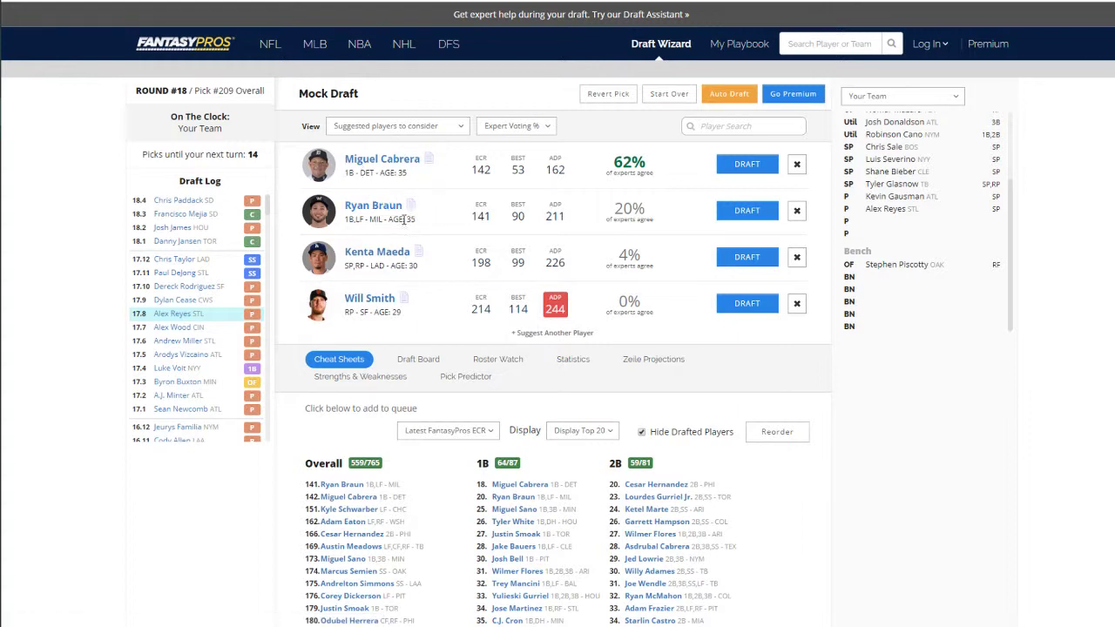
Step: Draft Miguel Cabrera in round 18, and add Welington Castillo from the catcher cheat sheet to draft him in round 19
click(747, 163)
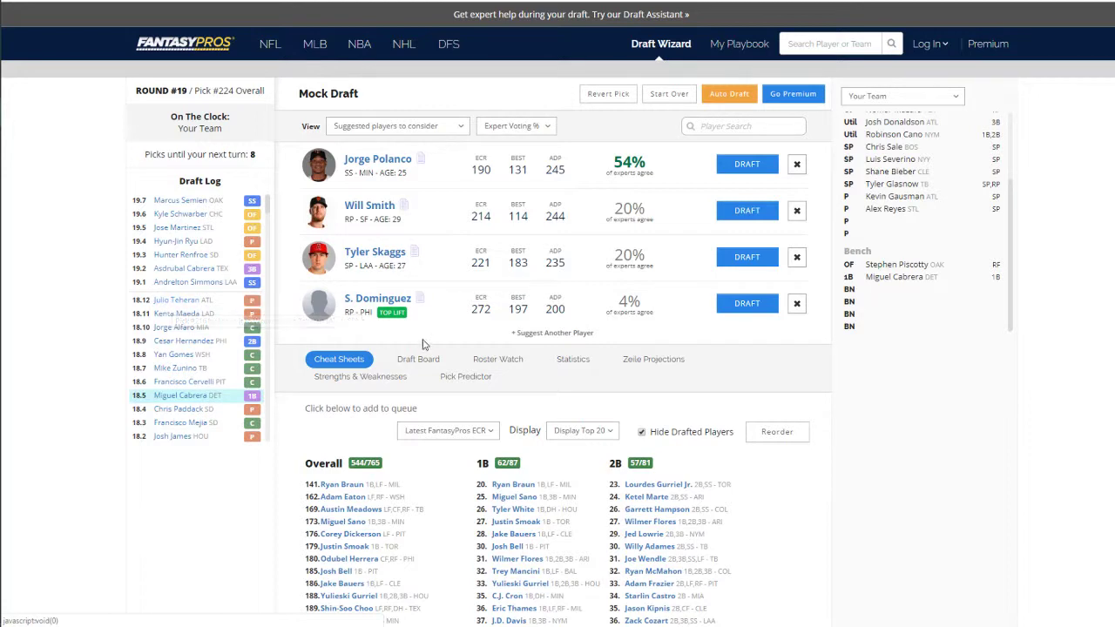
scroll(535, 394, down, 3)
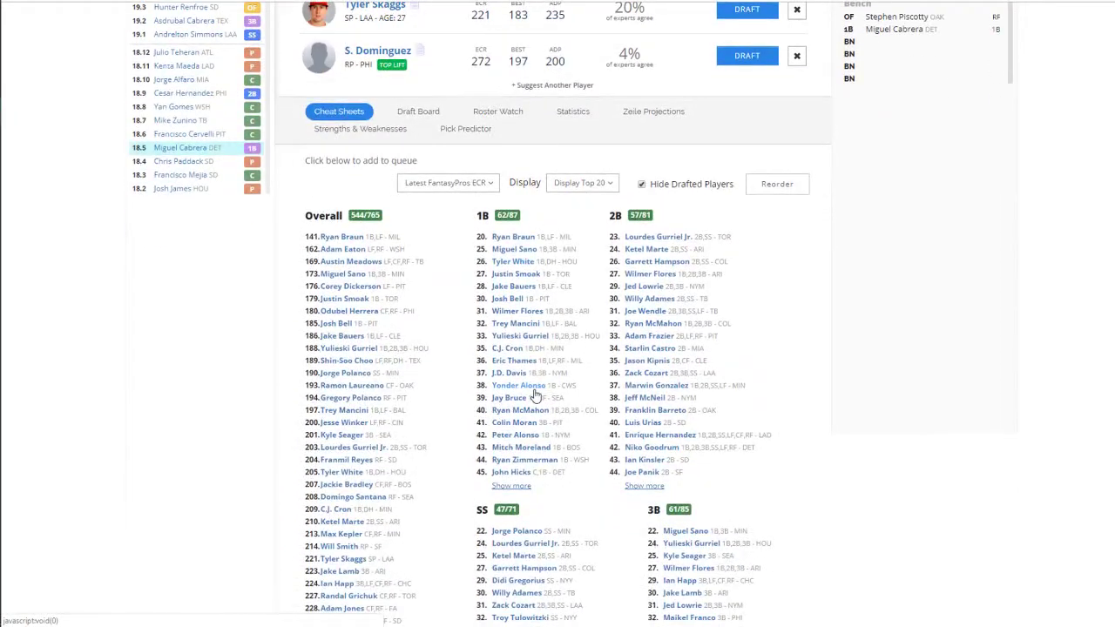
scroll(535, 394, down, 3)
scroll(535, 394, down, 2)
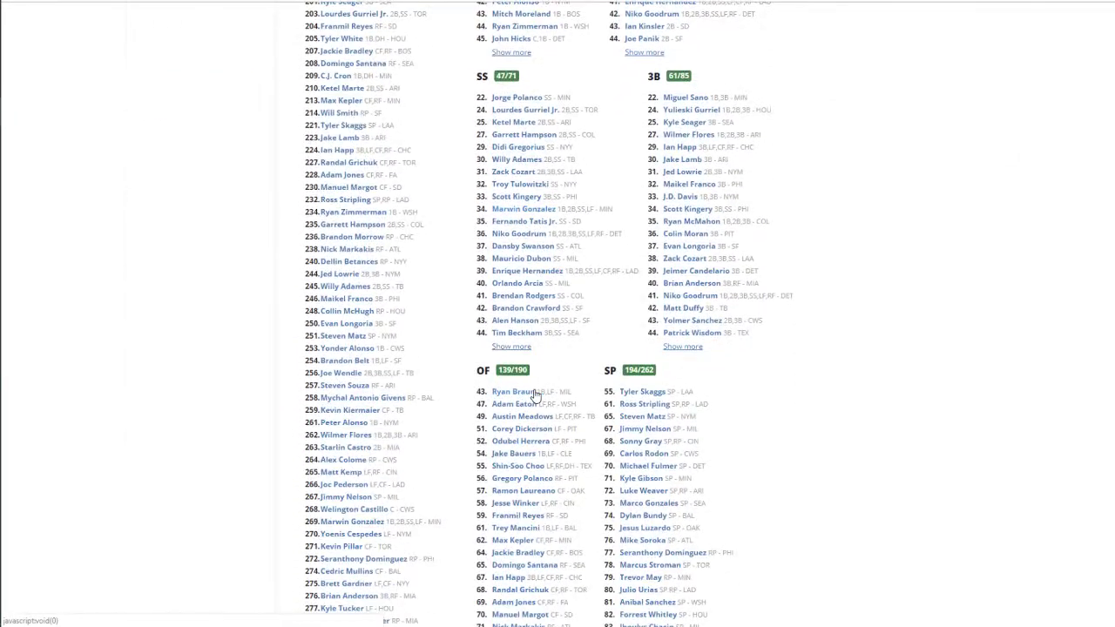
scroll(535, 394, up, 3)
scroll(535, 394, down, 7)
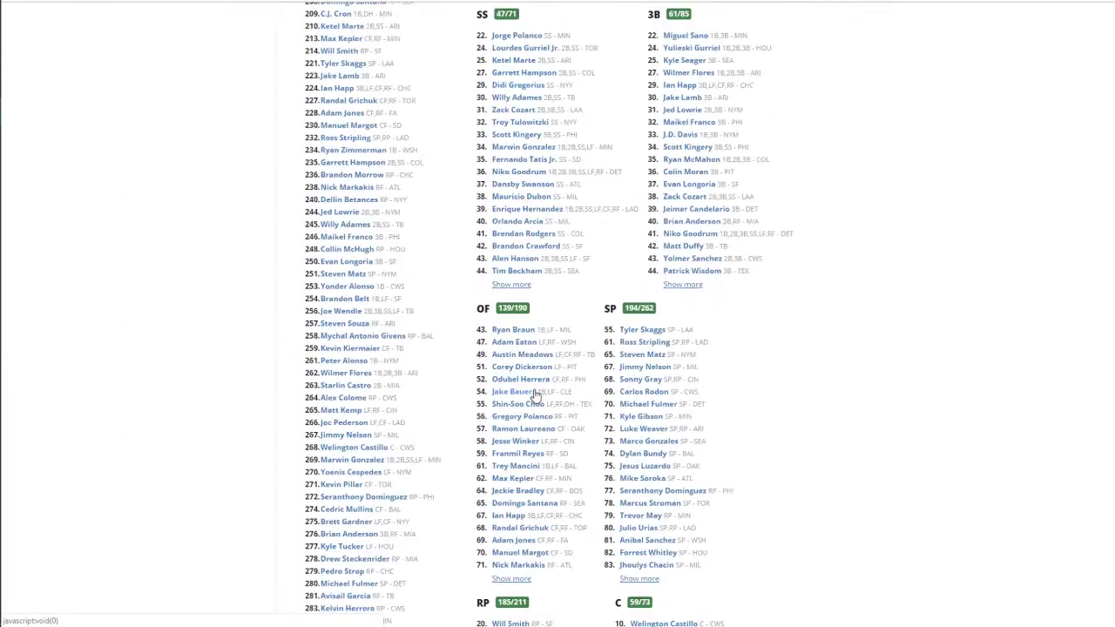
scroll(535, 394, down, 1)
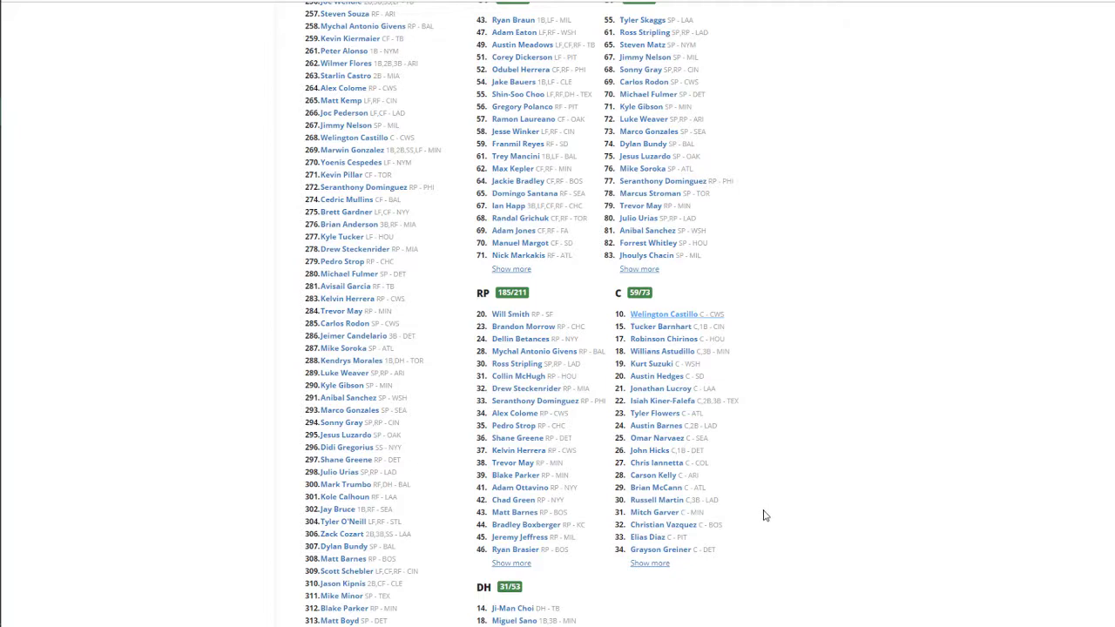
scroll(756, 502, up, 1)
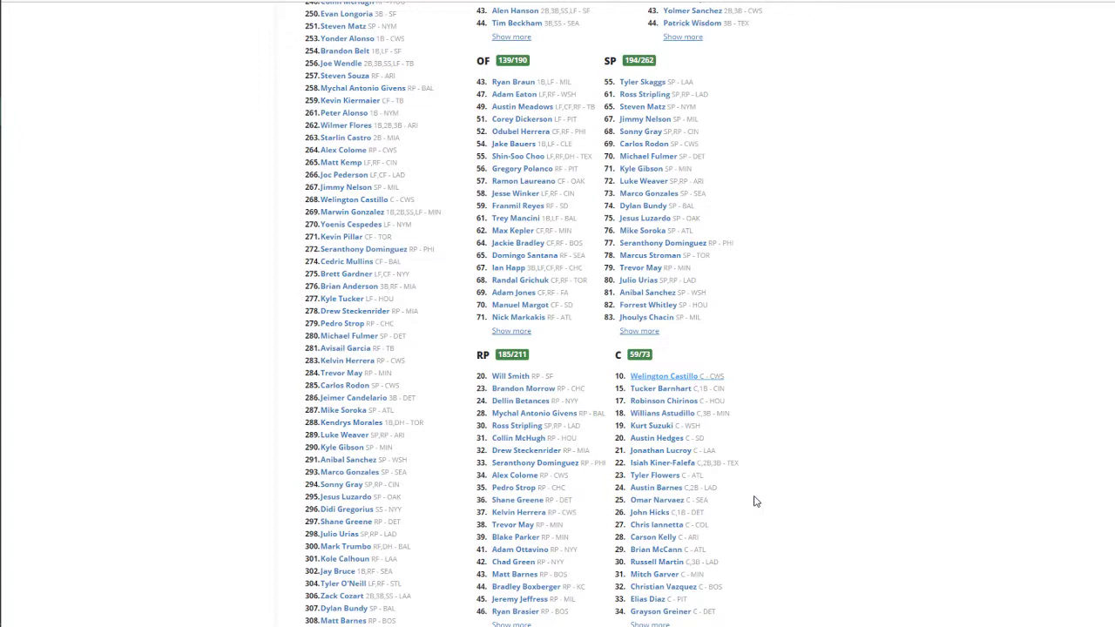
scroll(741, 495, up, 15)
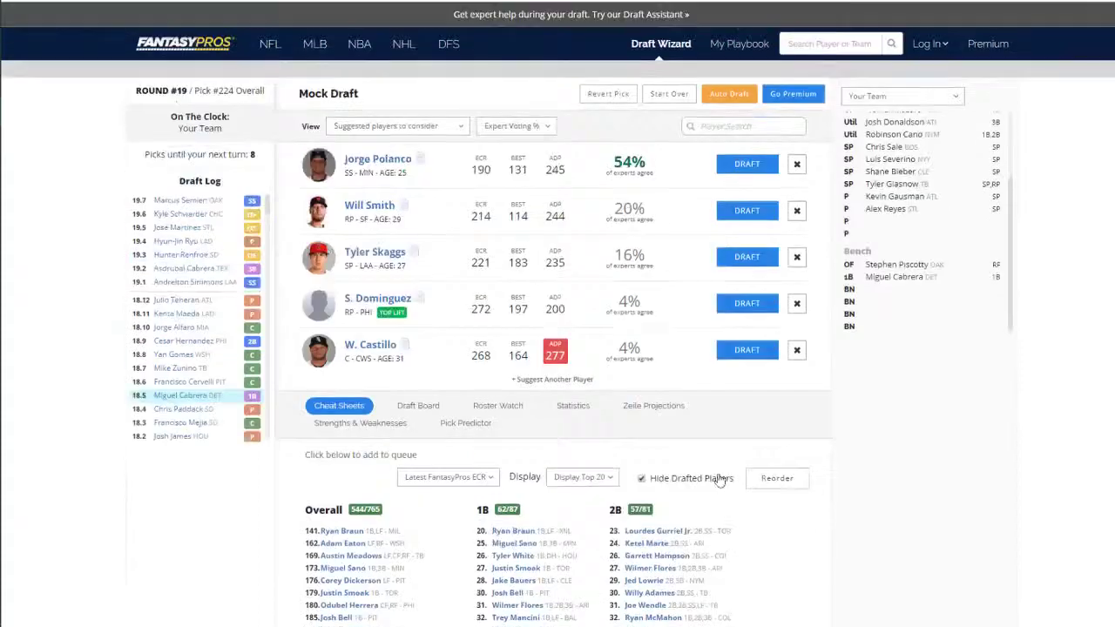
click(754, 353)
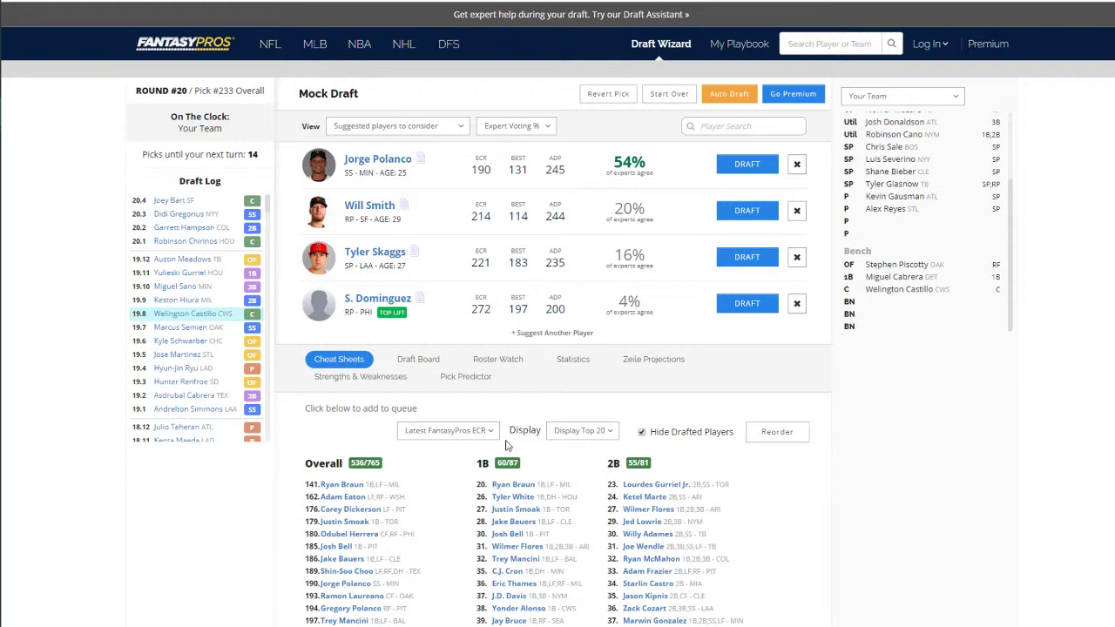
Step: Add Ryan Braun and Adam Eaton from the overall cheat sheet to the suggested players, and draft Tyler Skaggs in round 20
click(366, 487)
click(377, 544)
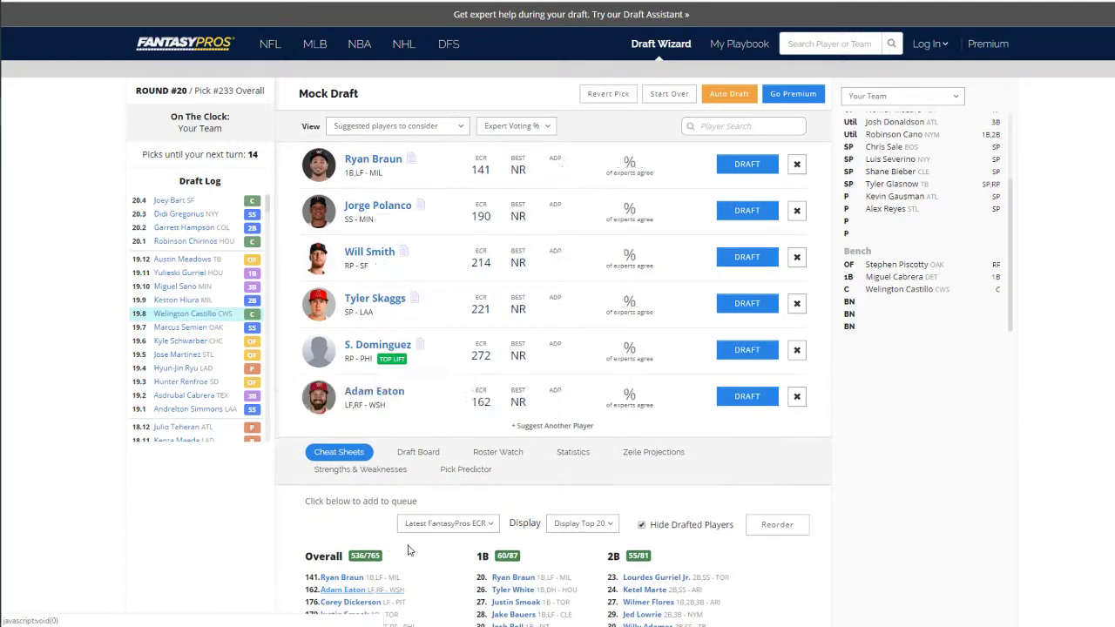
scroll(671, 532, down, 2)
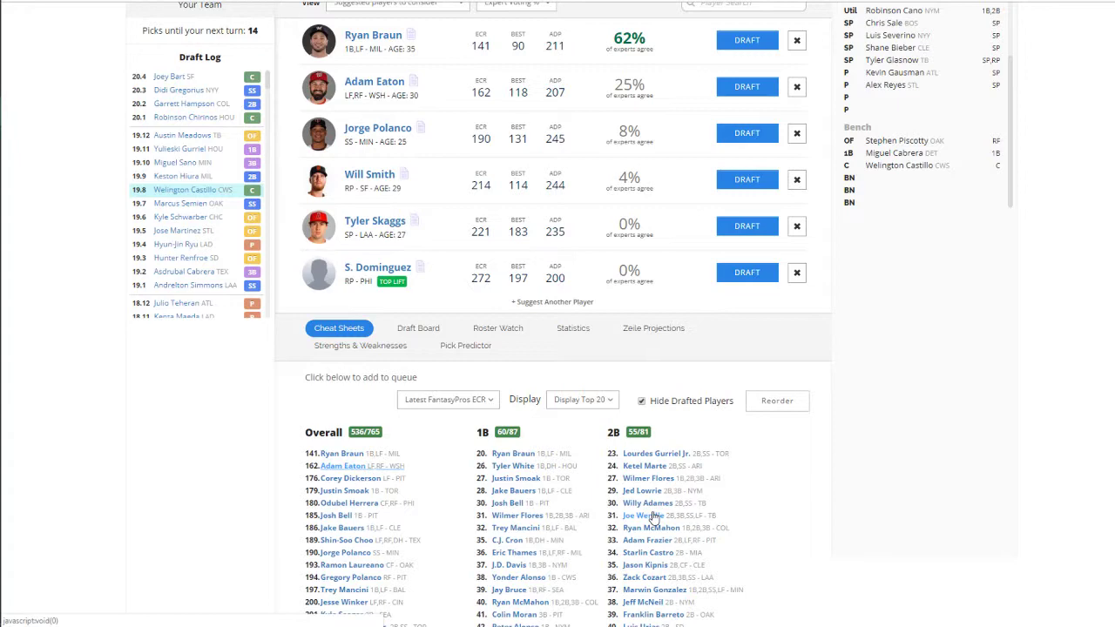
scroll(714, 429, down, 6)
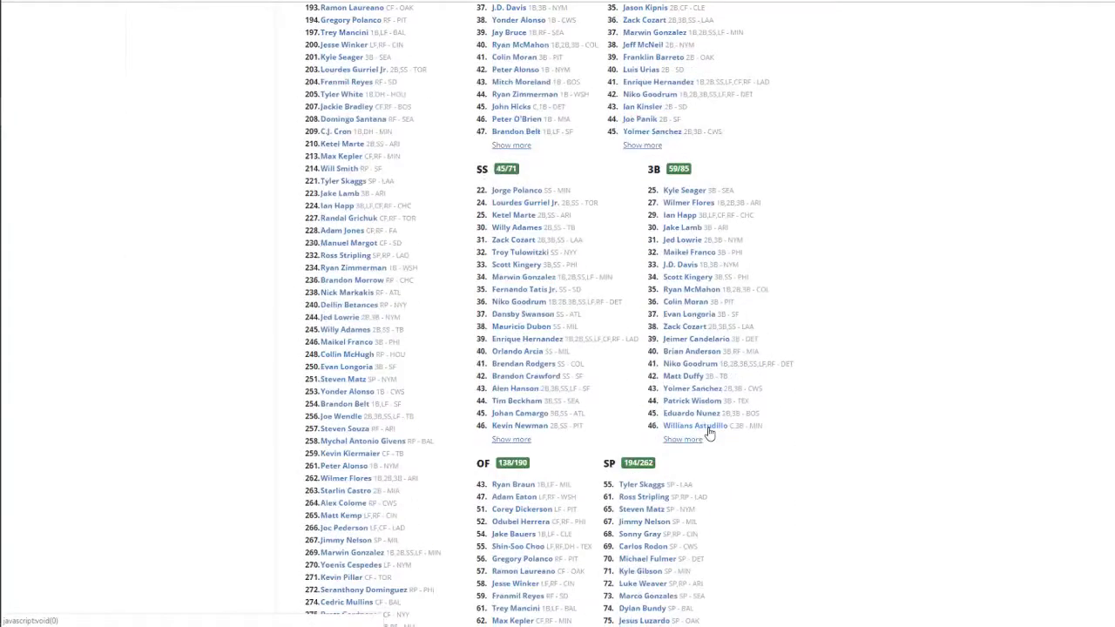
scroll(710, 433, down, 2)
scroll(710, 433, down, 1)
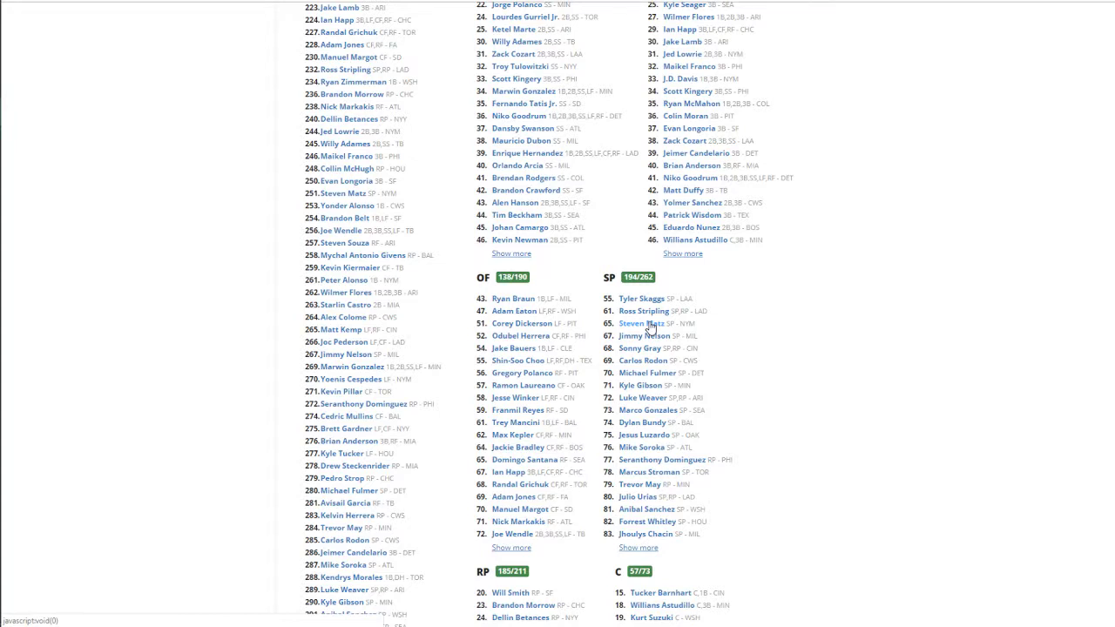
scroll(655, 310, up, 15)
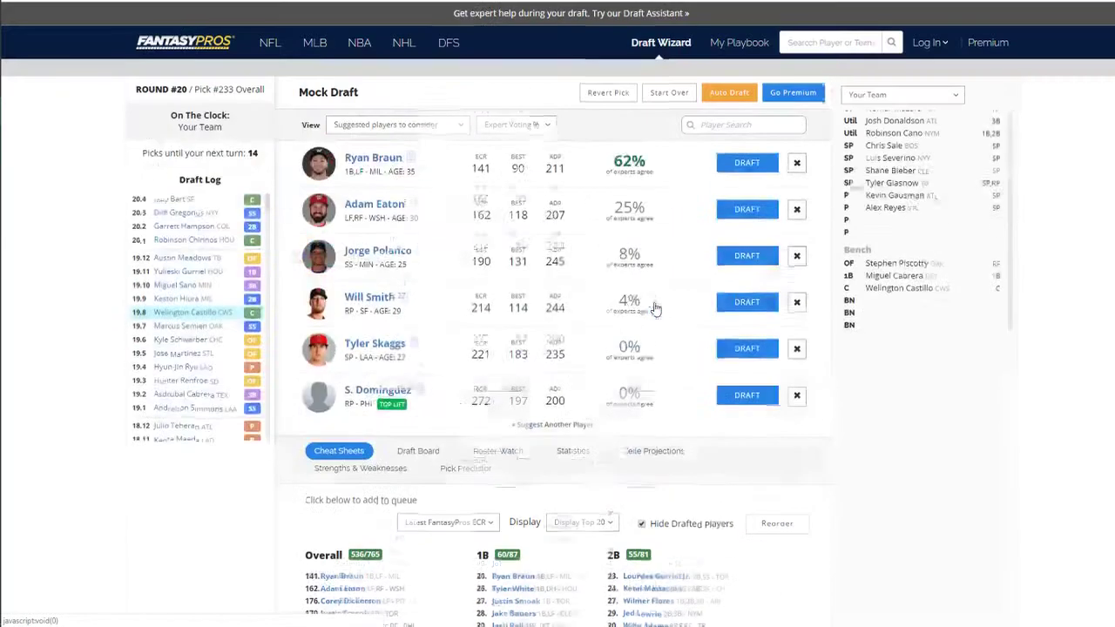
click(746, 348)
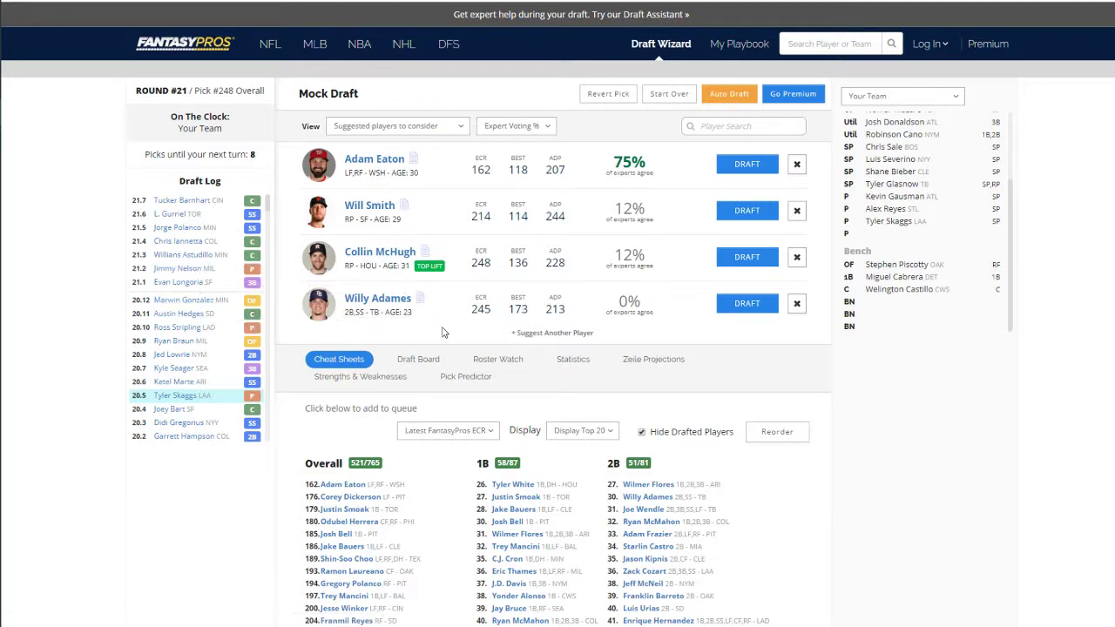
Step: Draft Adam Eaton in round 21, and add Justin Smoak and C.J. Cron from the overall cheat sheet to the suggested players
click(748, 166)
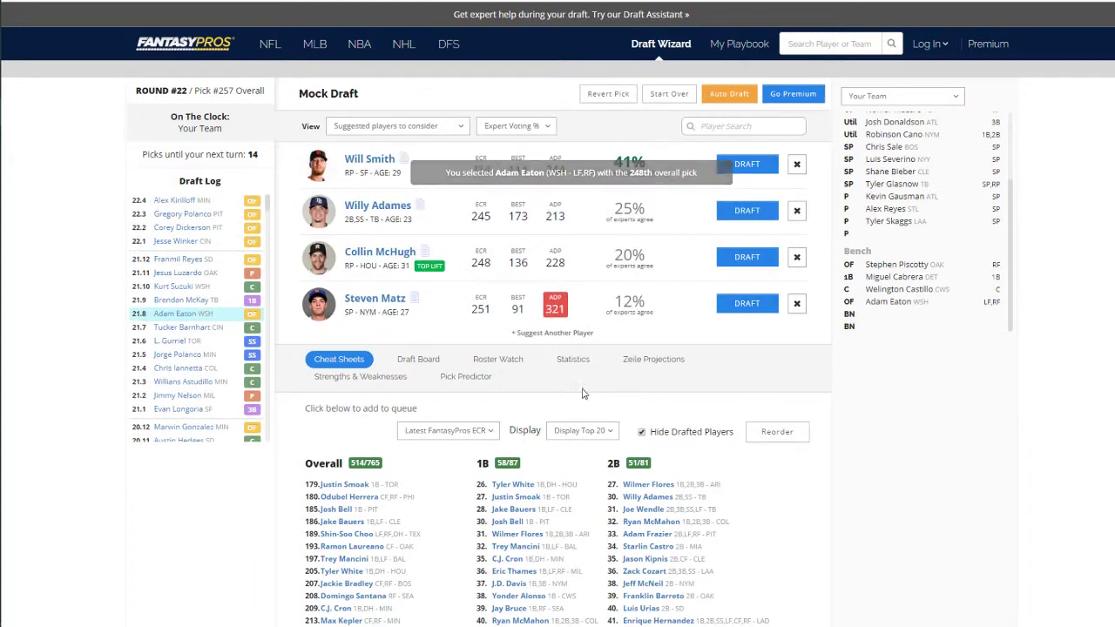
scroll(488, 375, down, 1)
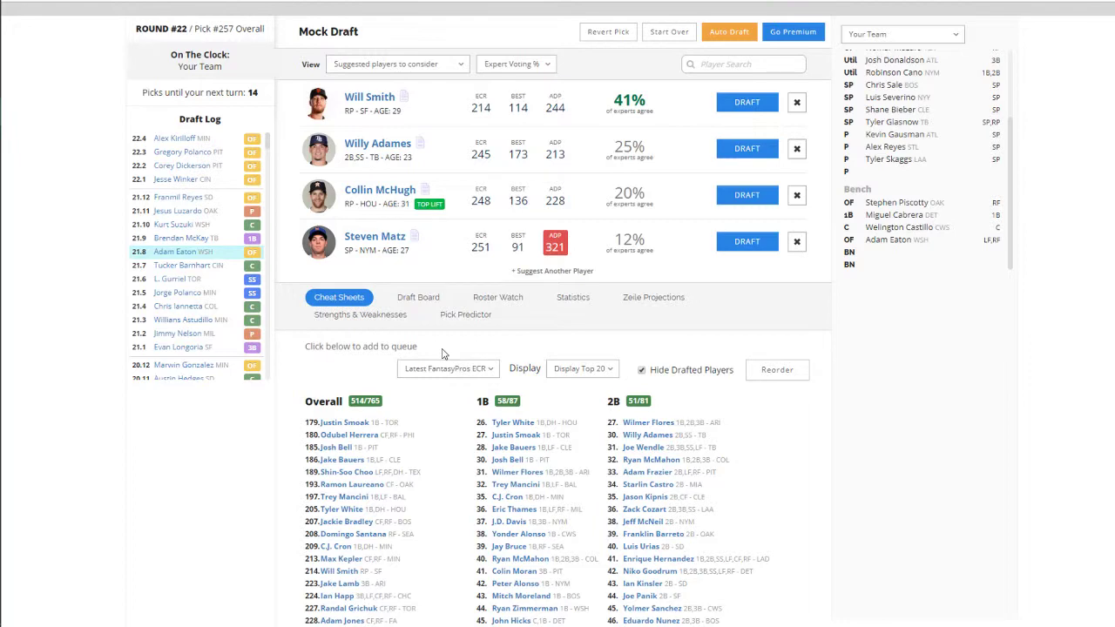
scroll(441, 354, down, 1)
scroll(442, 352, down, 1)
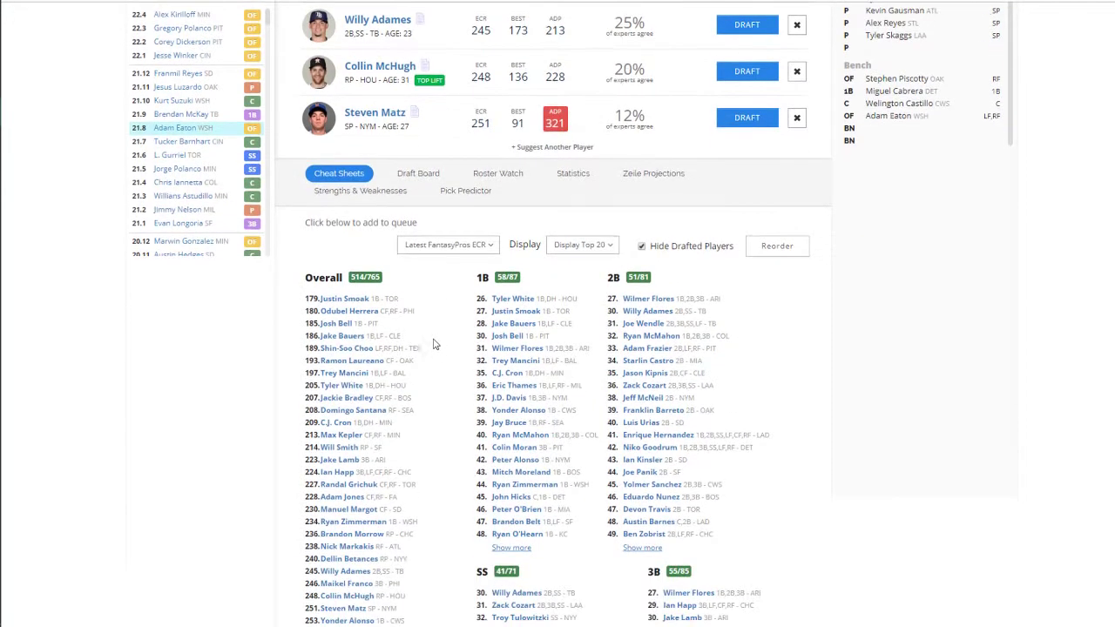
click(390, 298)
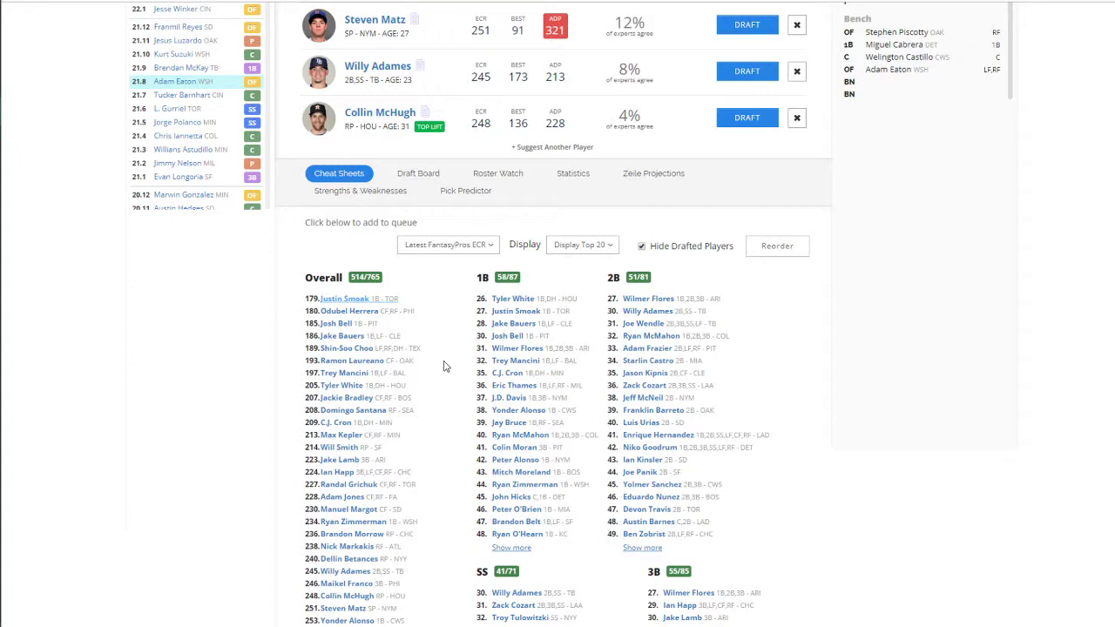
click(380, 423)
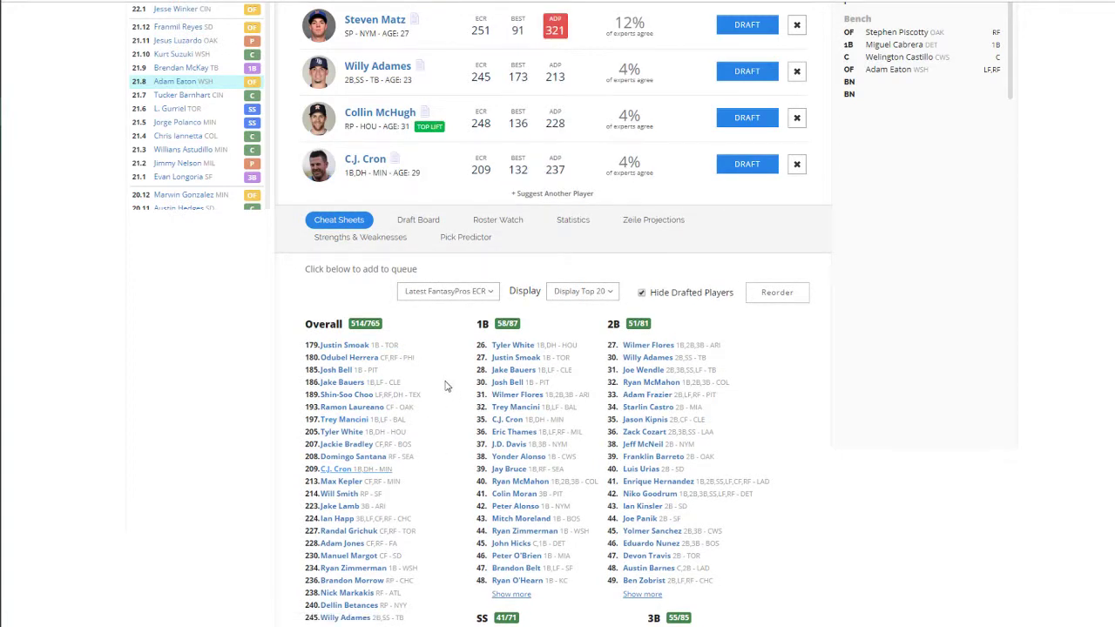
Step: Add Sonny Gray, Forrest Whitley and Michael Wacha from the starting pitcher cheat sheet, and draft Whitley in round 22
scroll(446, 386, down, 6)
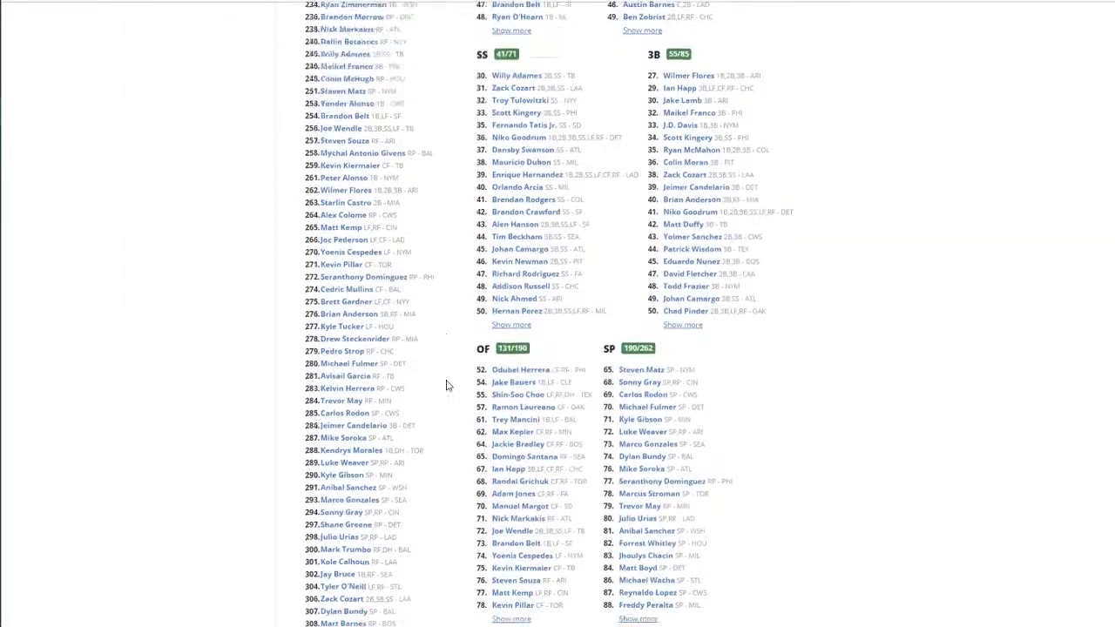
scroll(446, 386, down, 1)
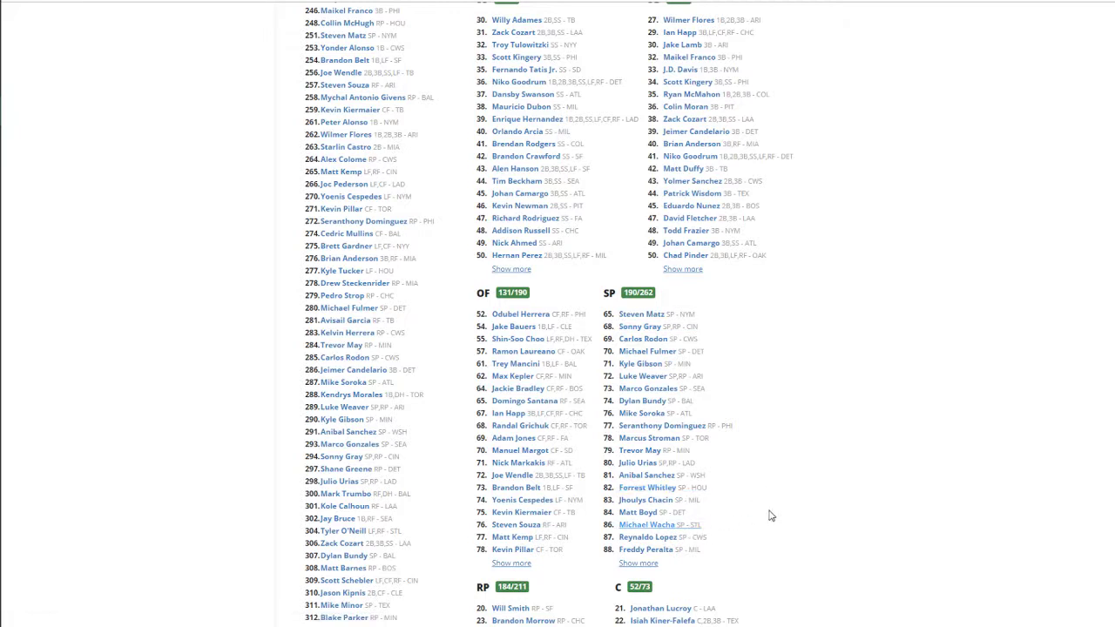
scroll(769, 516, up, 20)
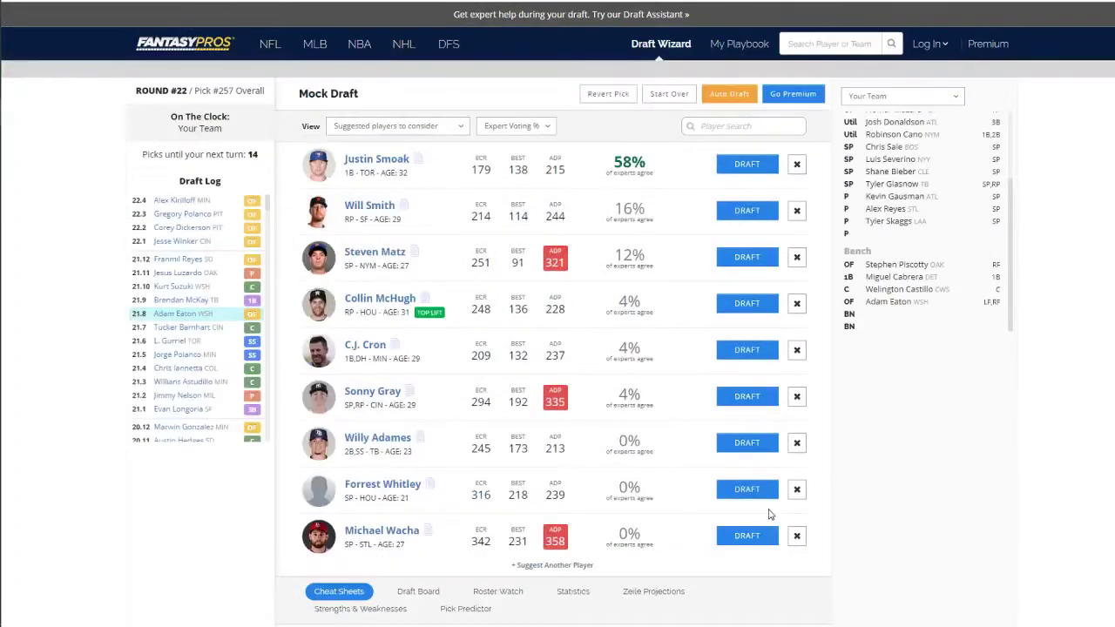
click(736, 492)
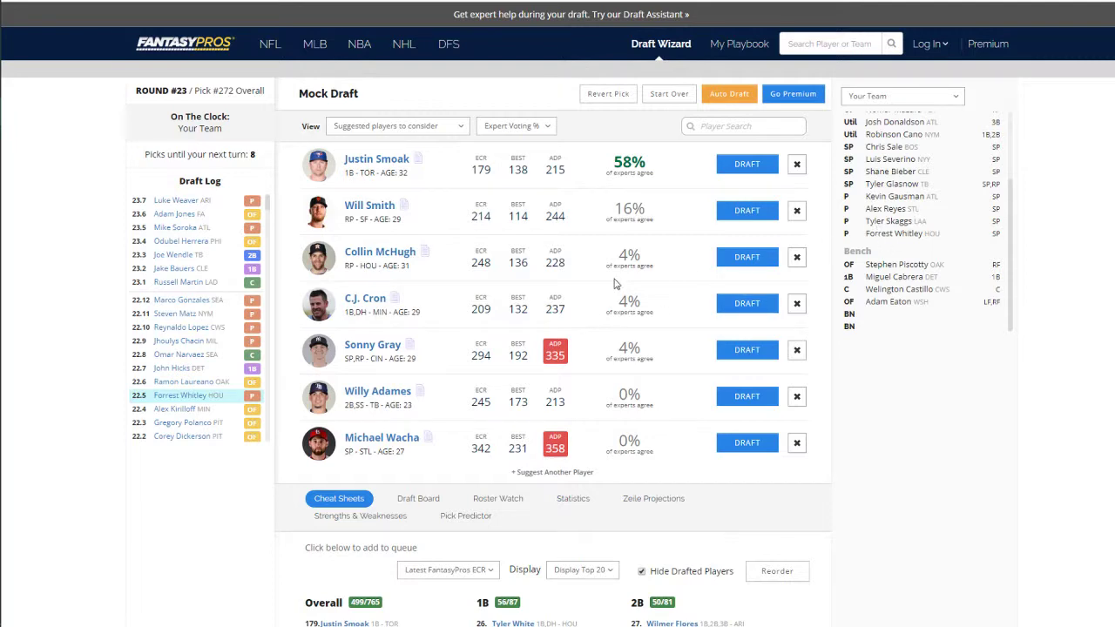
Step: Compare the remaining players in the cheat sheets, and draft Michael Wacha in round 23 and Sonny Gray in round 24
scroll(615, 285, down, 1)
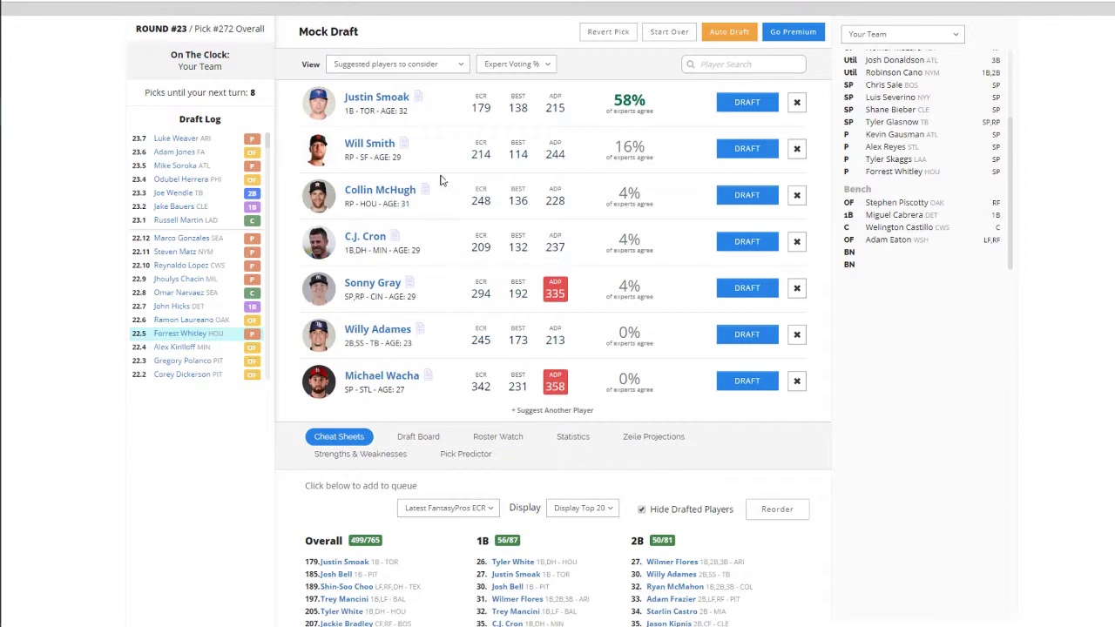
scroll(425, 273, down, 5)
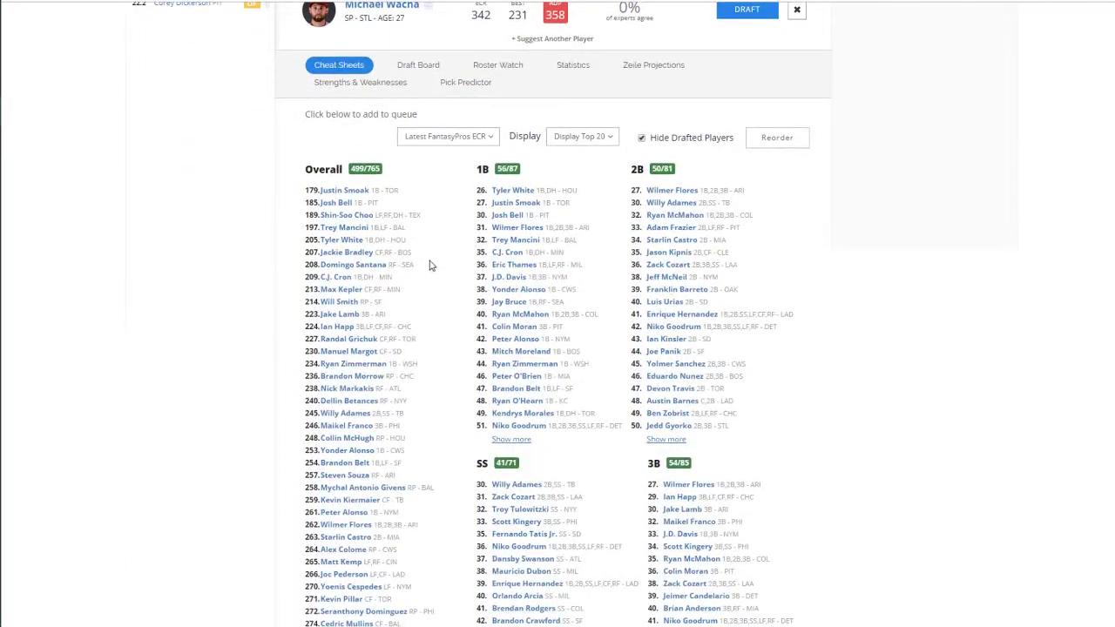
scroll(658, 218, down, 5)
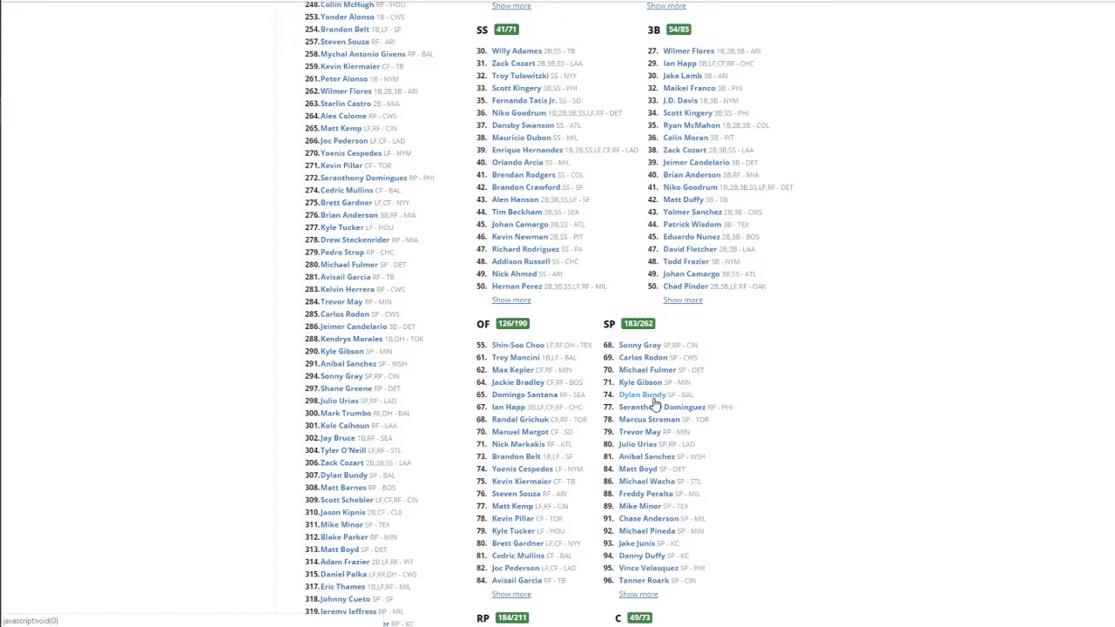
scroll(642, 418, up, 7)
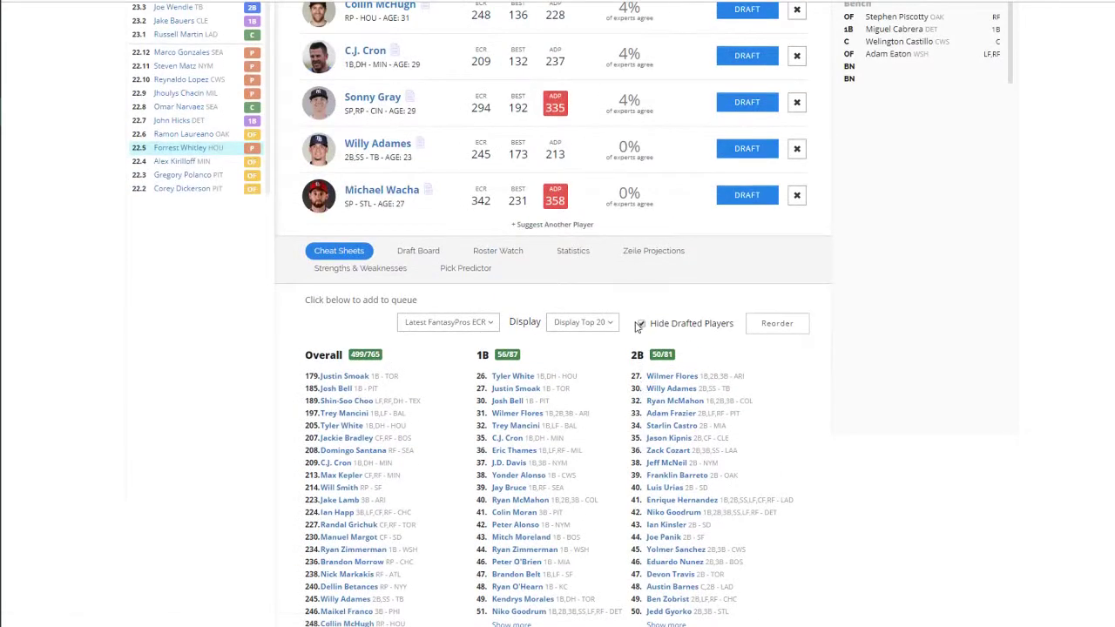
scroll(679, 305, up, 1)
click(723, 198)
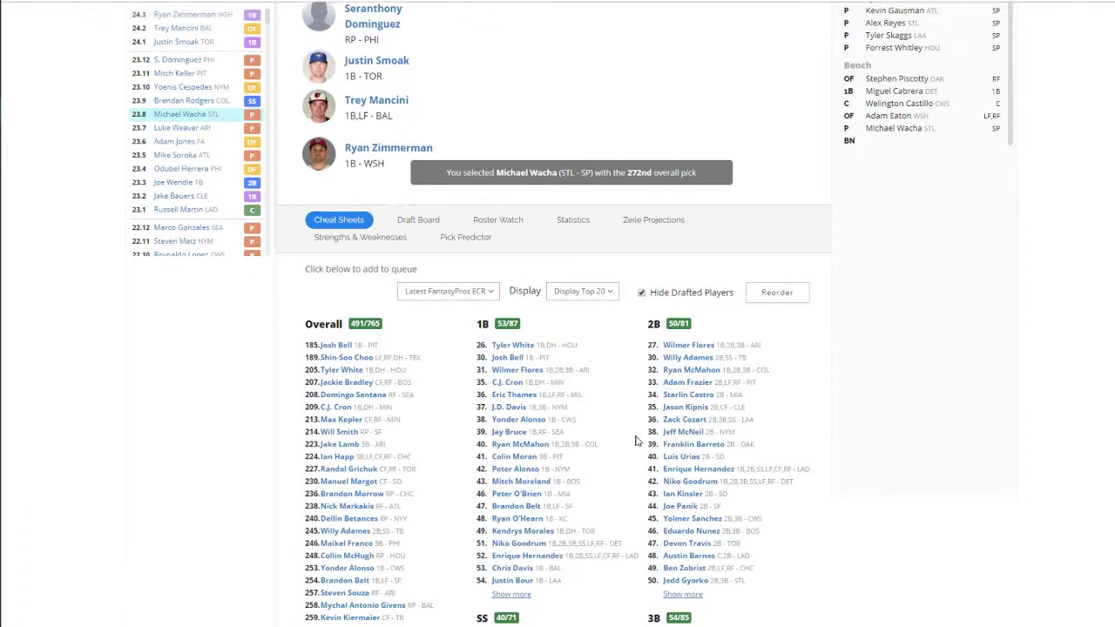
scroll(638, 442, up, 2)
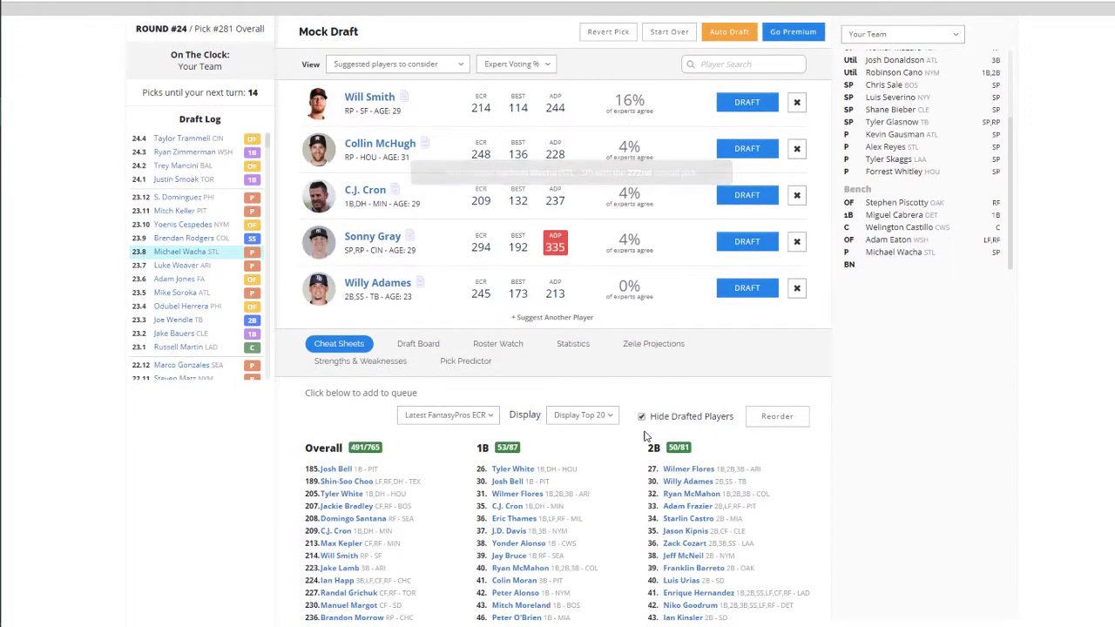
click(731, 244)
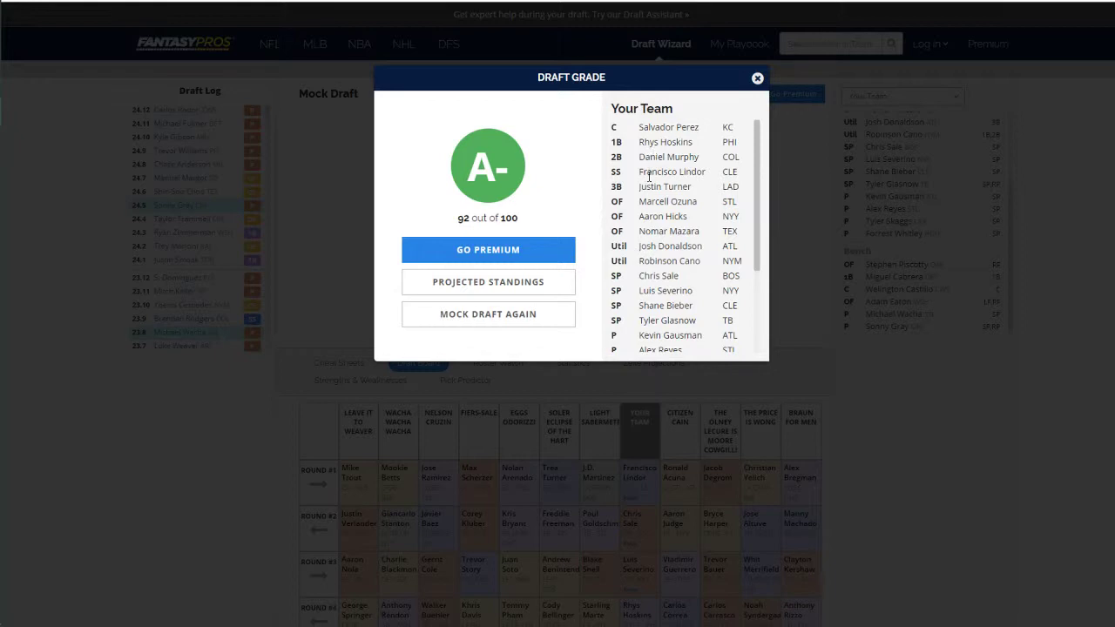
Step: Review the full drafted roster, from starters to bench, in the draft grade report
scroll(644, 219, down, 1)
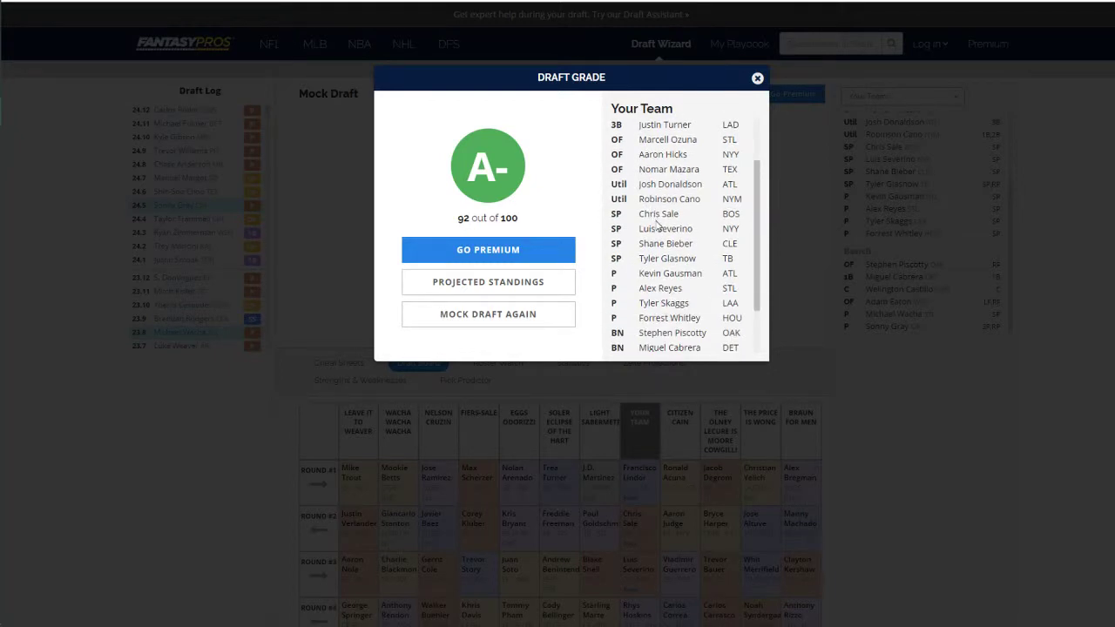
scroll(656, 228, down, 1)
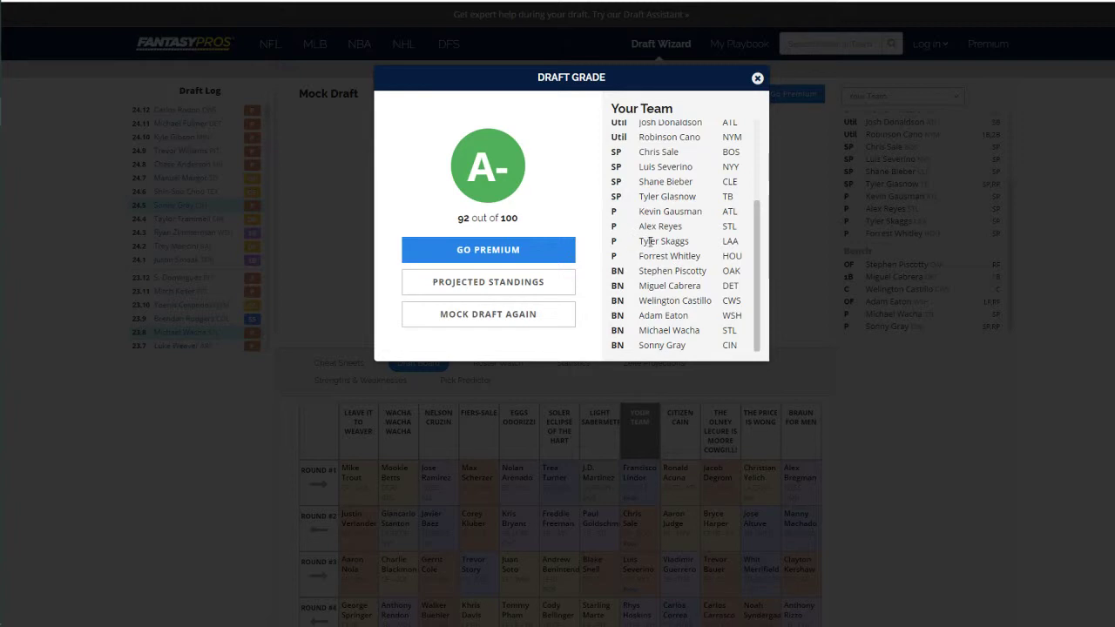
scroll(651, 242, up, 3)
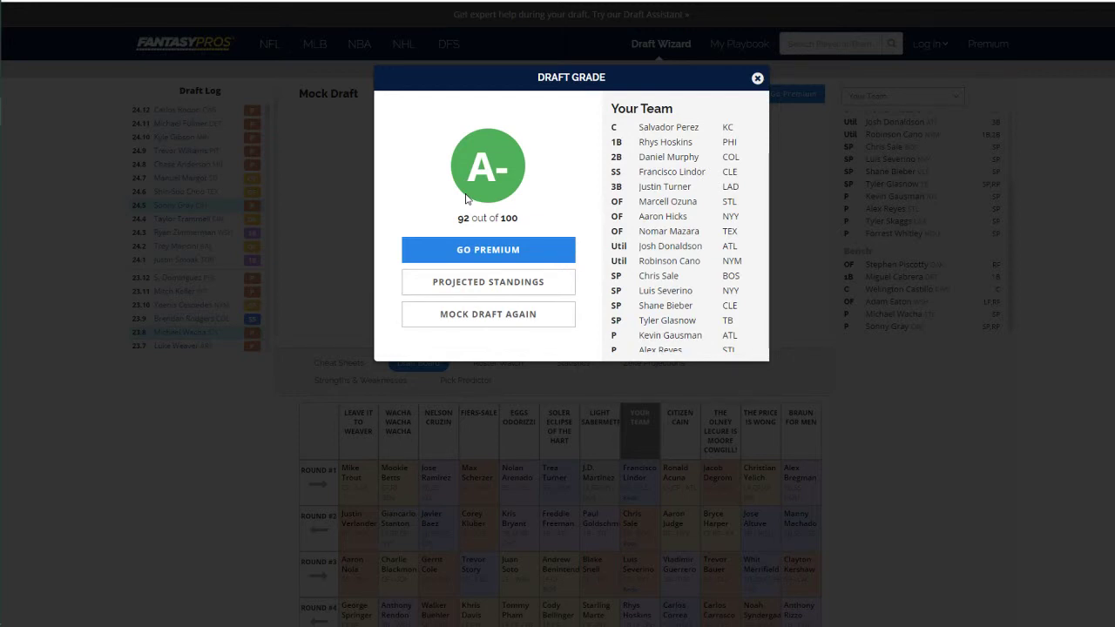
click(1, 83)
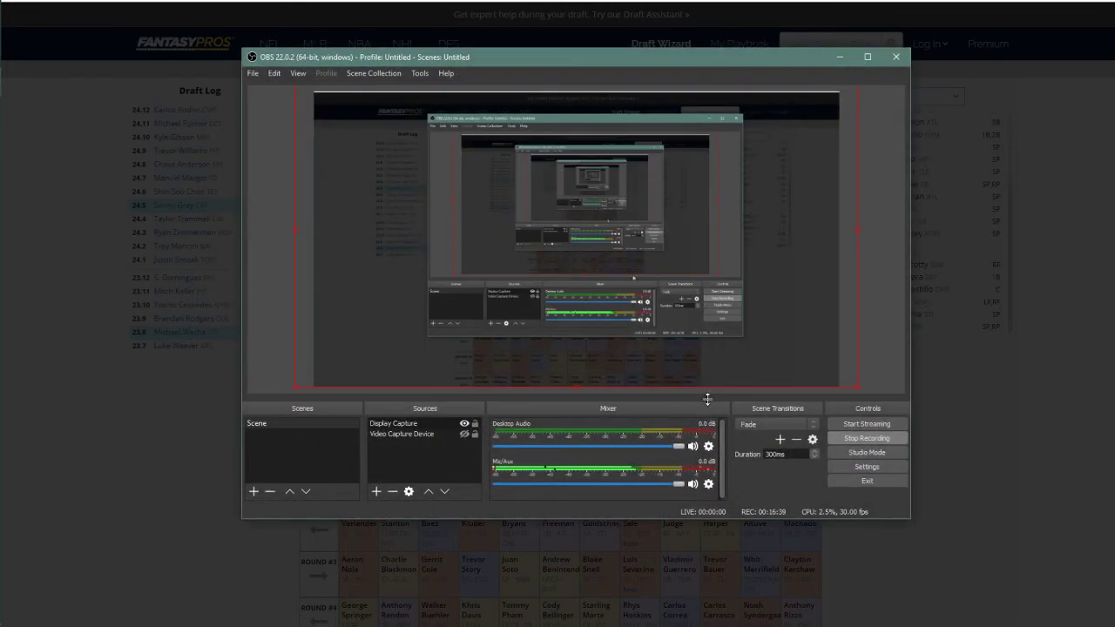